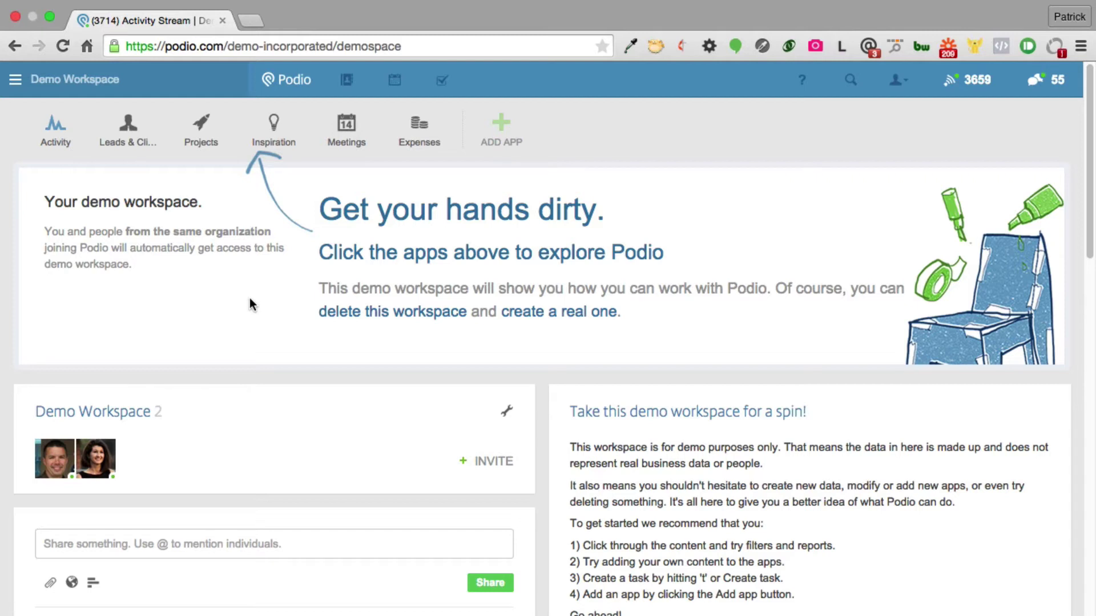
Browse the list of organizations and their workspaces, expanding ChurchBuzz to its full workspace list
{"action": "left_click", "coordinate": [16, 85]}
{"action": "scroll", "coordinate": [142, 261], "scroll_direction": "down", "scroll_amount": 10}
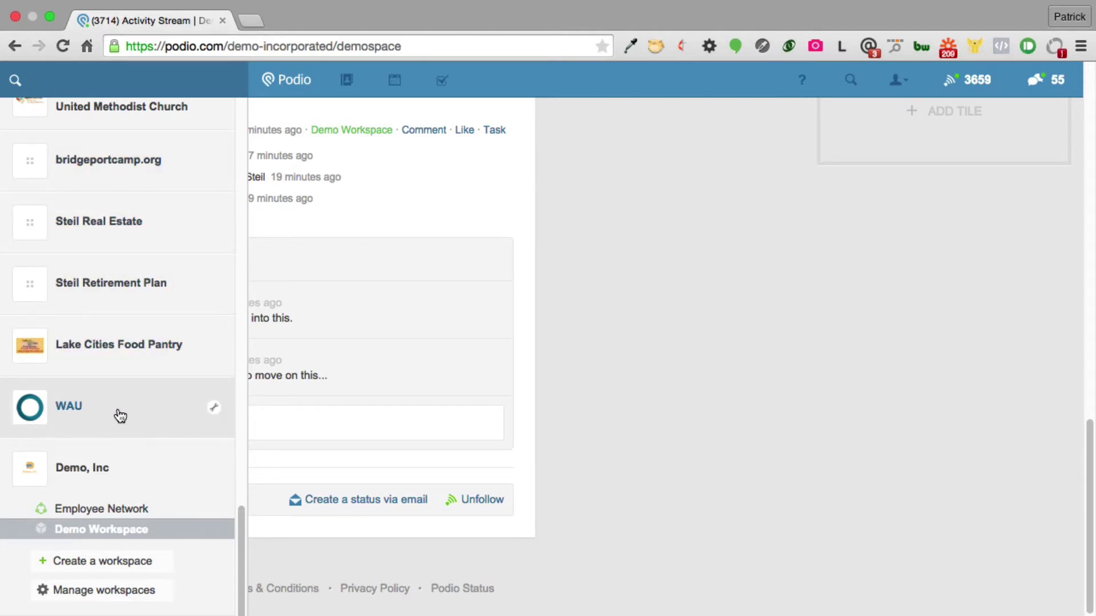
{"action": "scroll", "coordinate": [109, 240], "scroll_direction": "up", "scroll_amount": 15}
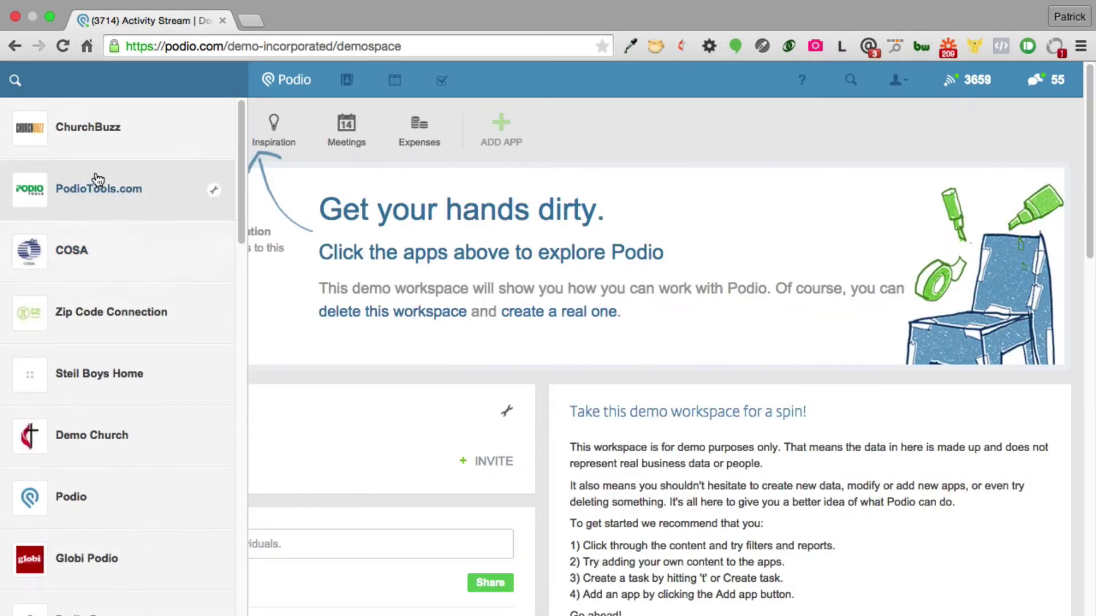
{"action": "left_click", "coordinate": [84, 132]}
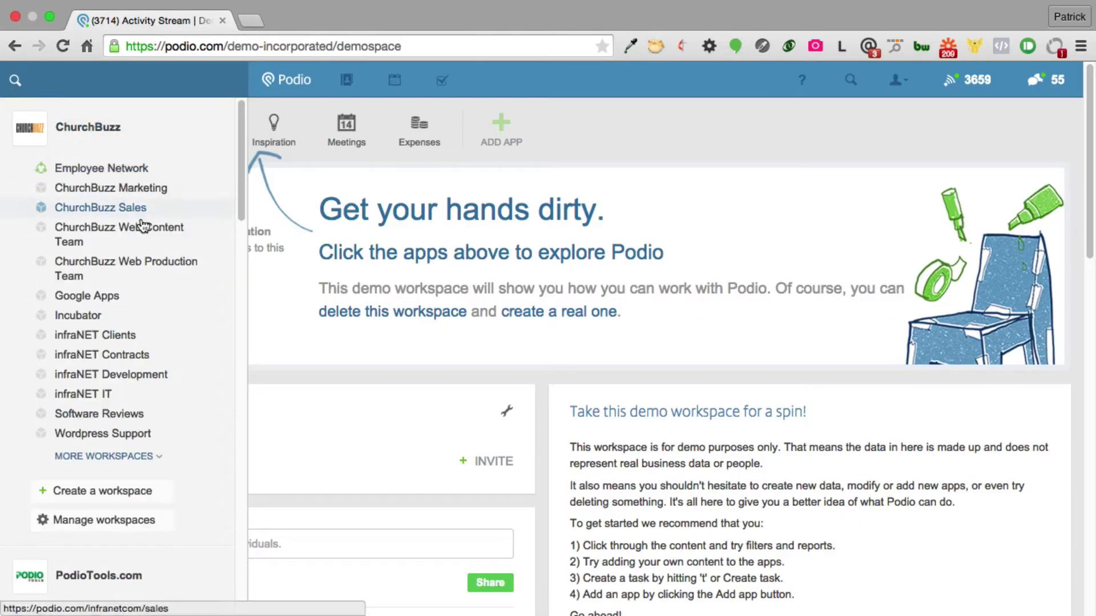
{"action": "left_click", "coordinate": [93, 456]}
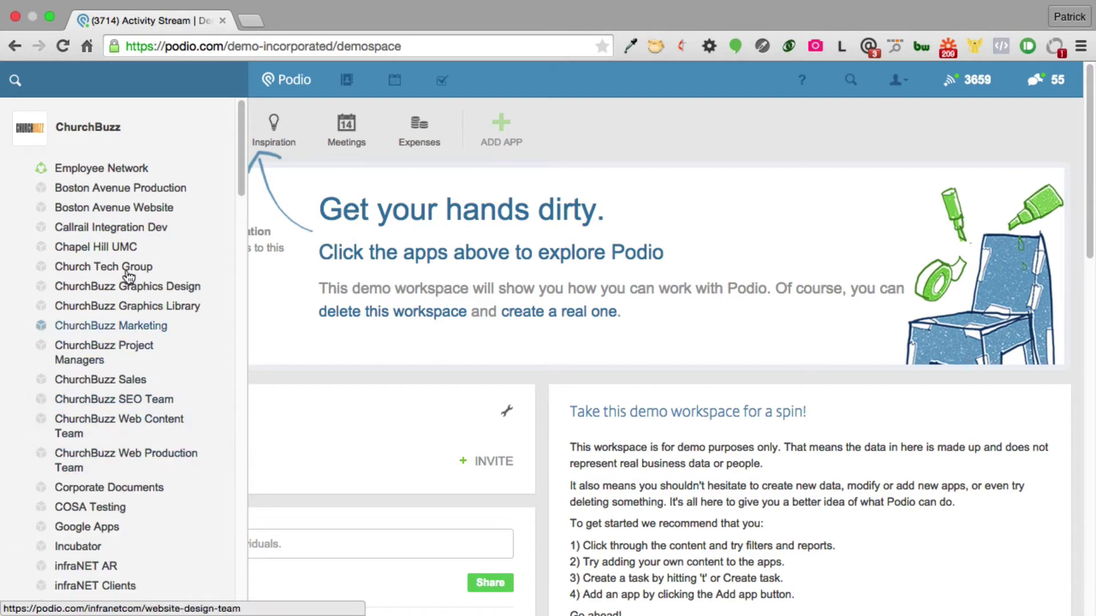
{"action": "scroll", "coordinate": [129, 276], "scroll_direction": "down", "scroll_amount": 10}
{"action": "scroll", "coordinate": [130, 278], "scroll_direction": "down", "scroll_amount": 5}
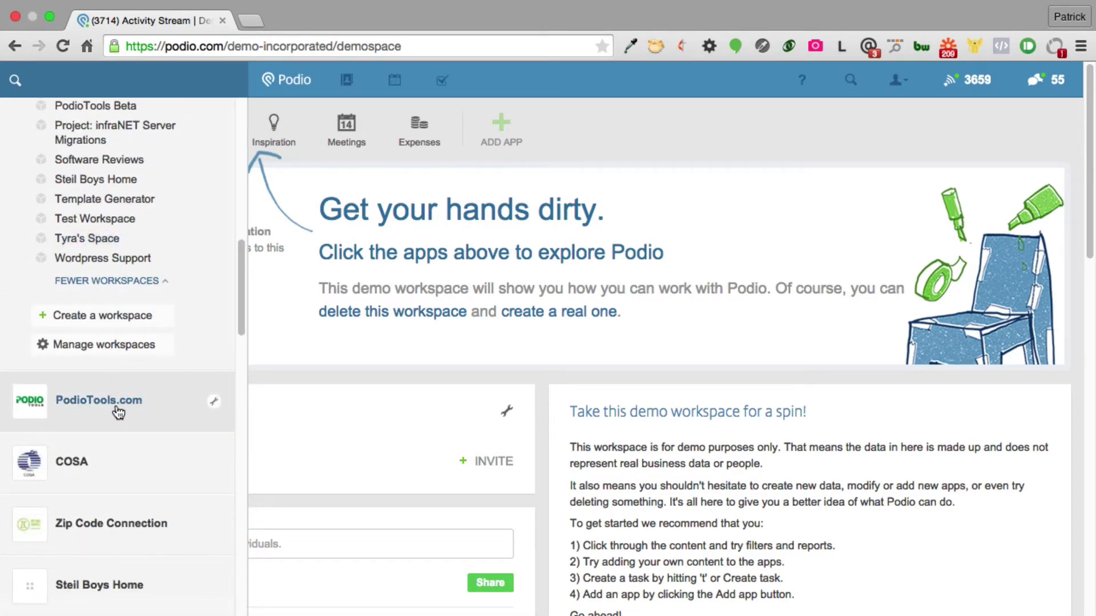
{"action": "scroll", "coordinate": [118, 412], "scroll_direction": "down", "scroll_amount": 15}
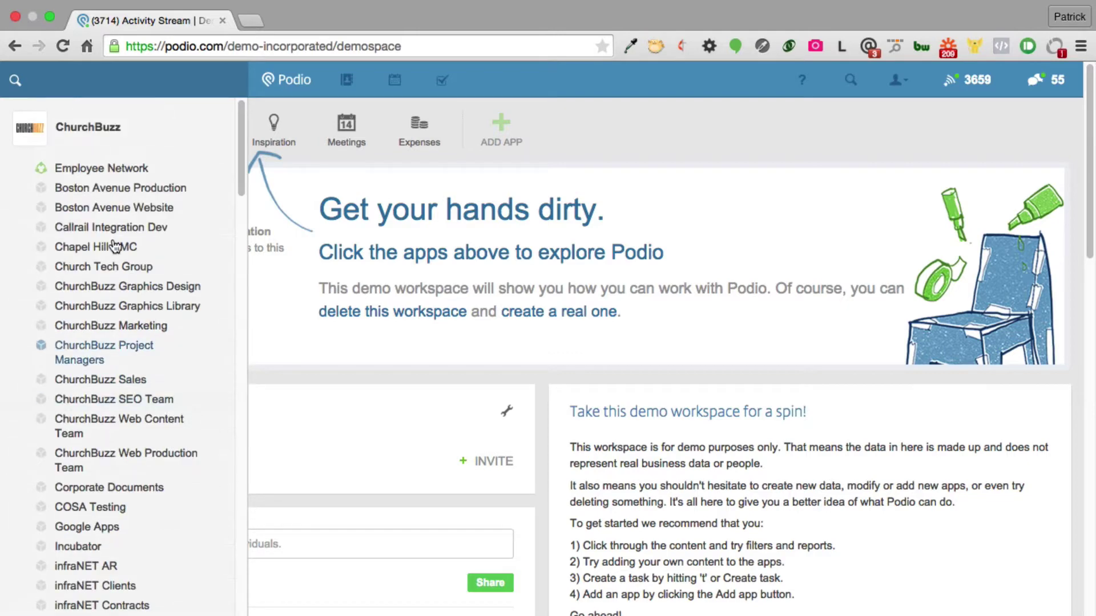
{"action": "scroll", "coordinate": [115, 268], "scroll_direction": "down", "scroll_amount": 20}
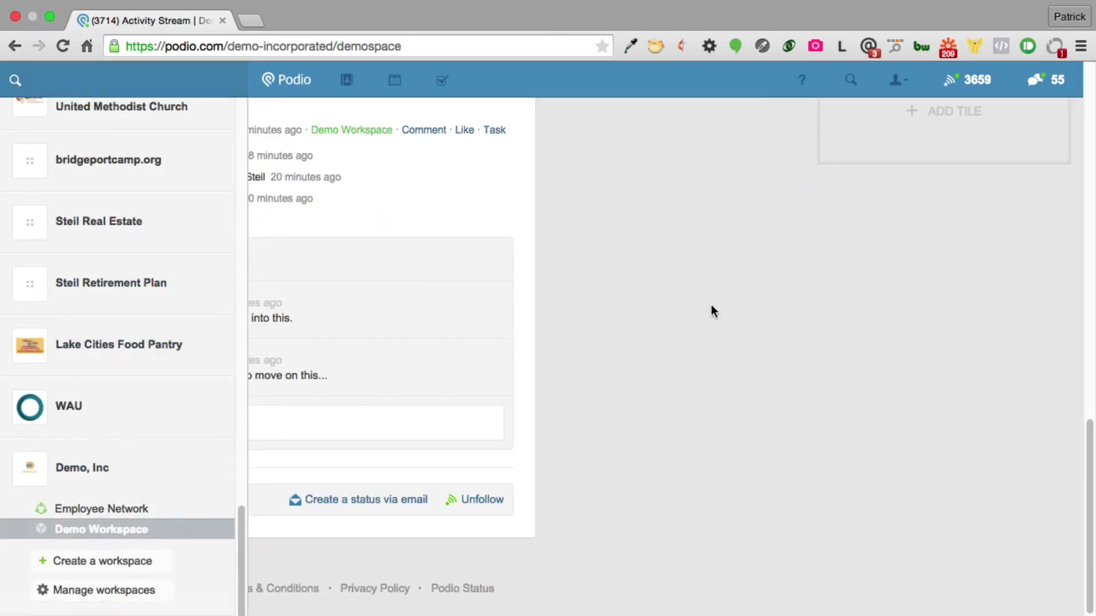
{"action": "scroll", "coordinate": [98, 228], "scroll_direction": "up", "scroll_amount": 10}
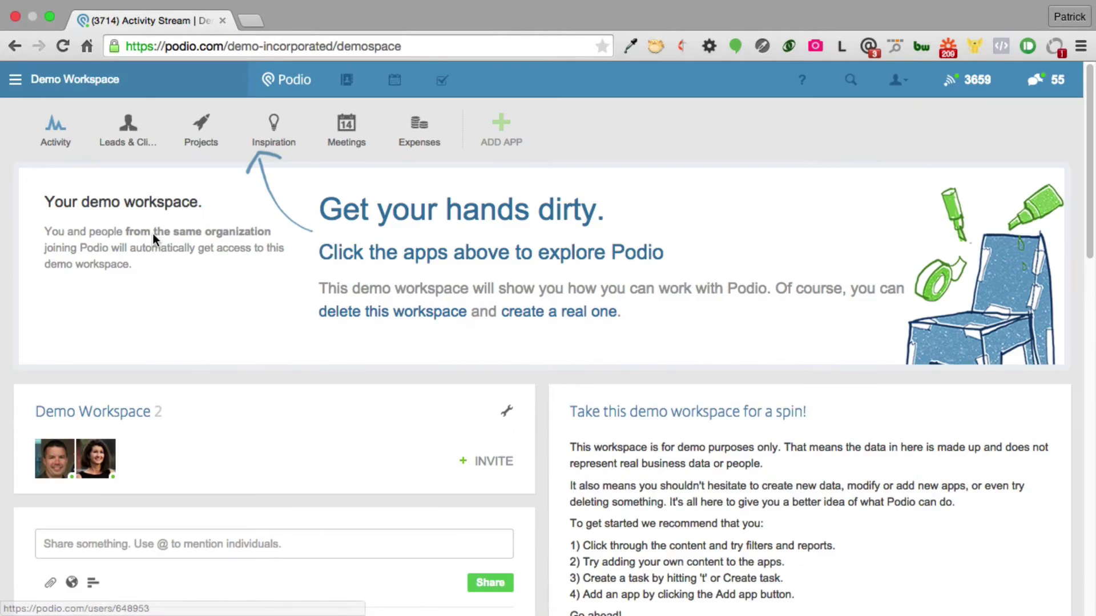
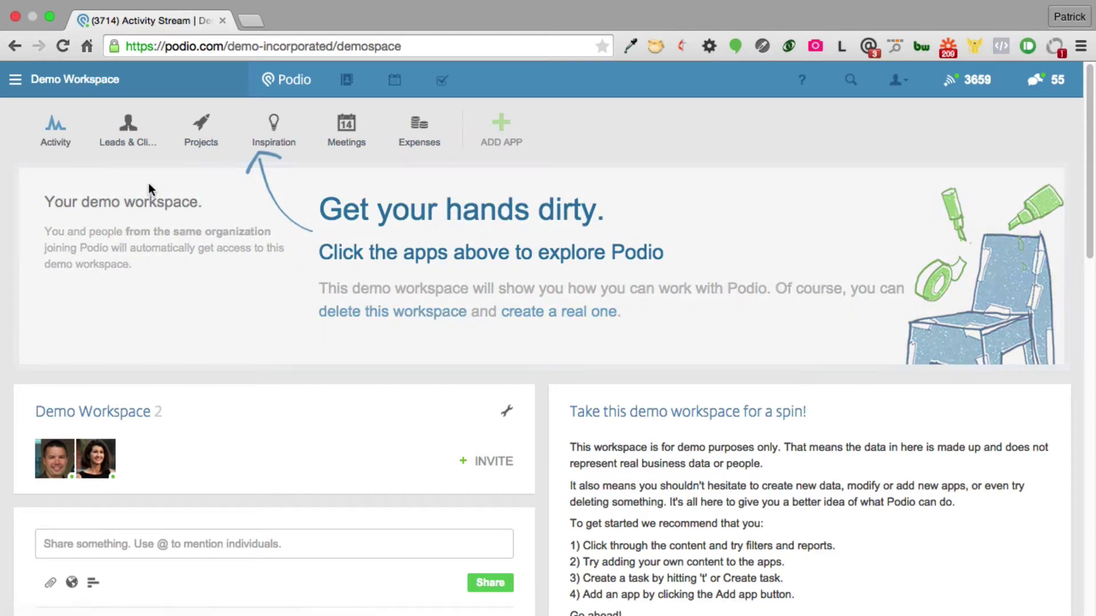
Look through the Demo Workspace's Leads & Clients, Projects, Inspiration, Meetings and Expenses apps in turn
{"action": "left_click", "coordinate": [123, 134]}
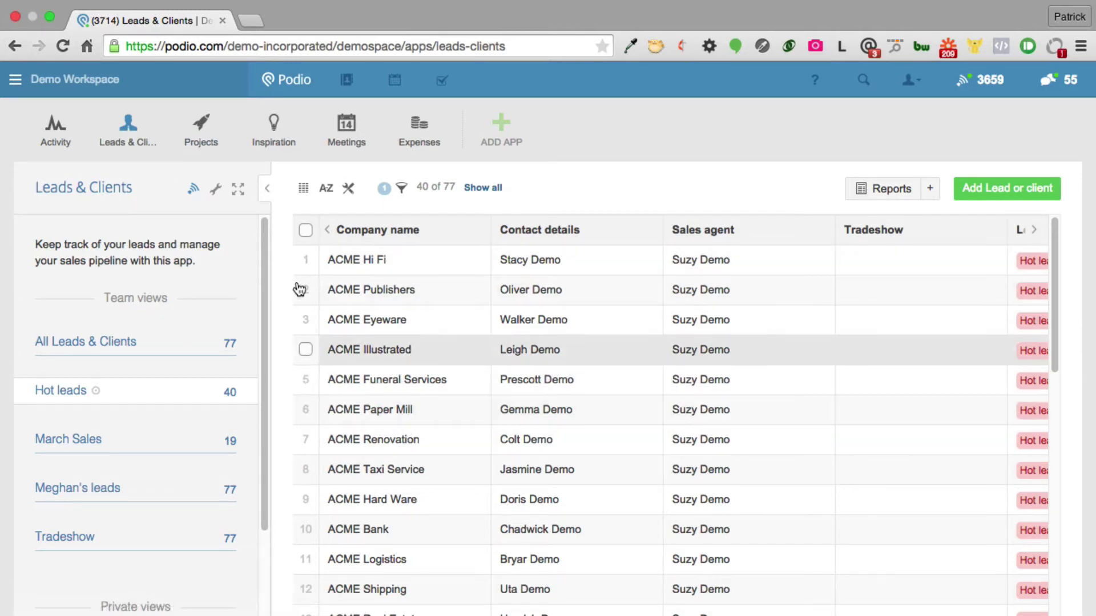
{"action": "left_click", "coordinate": [203, 130]}
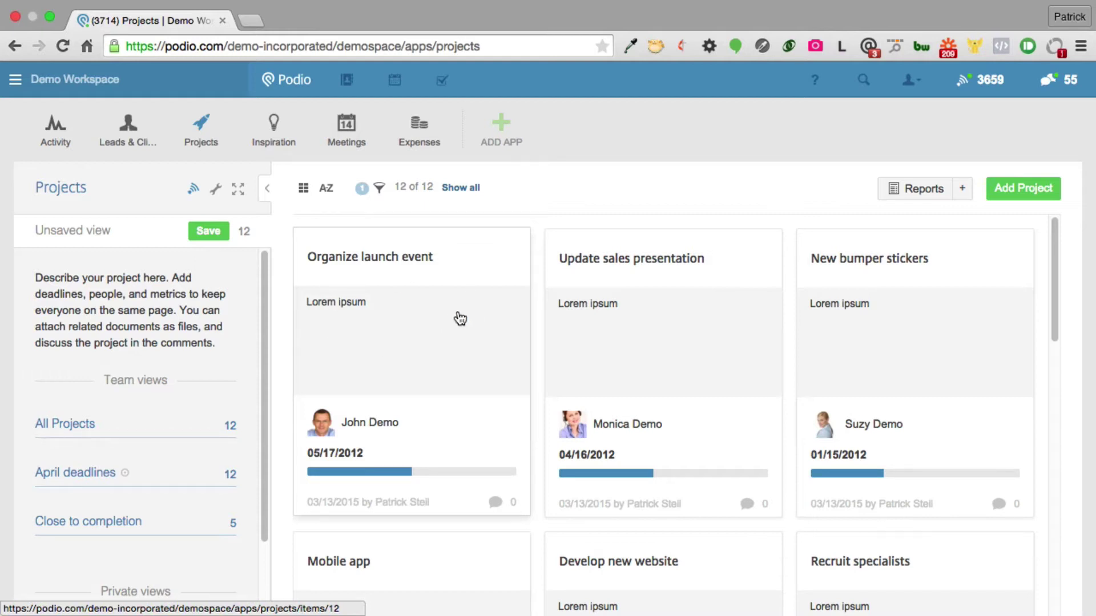
{"action": "left_click", "coordinate": [254, 138]}
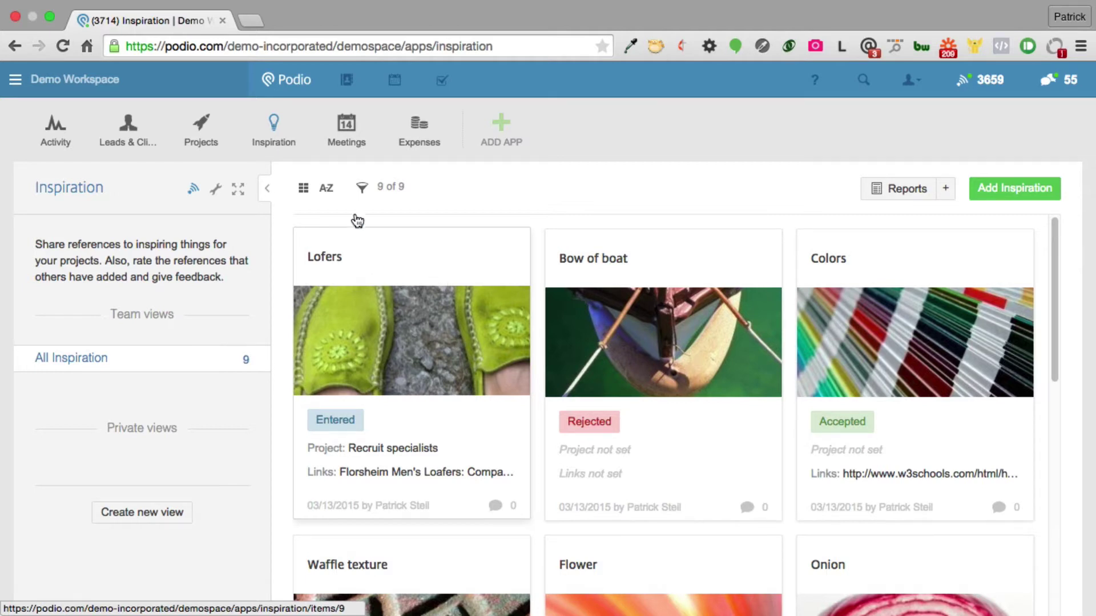
{"action": "left_click", "coordinate": [347, 137]}
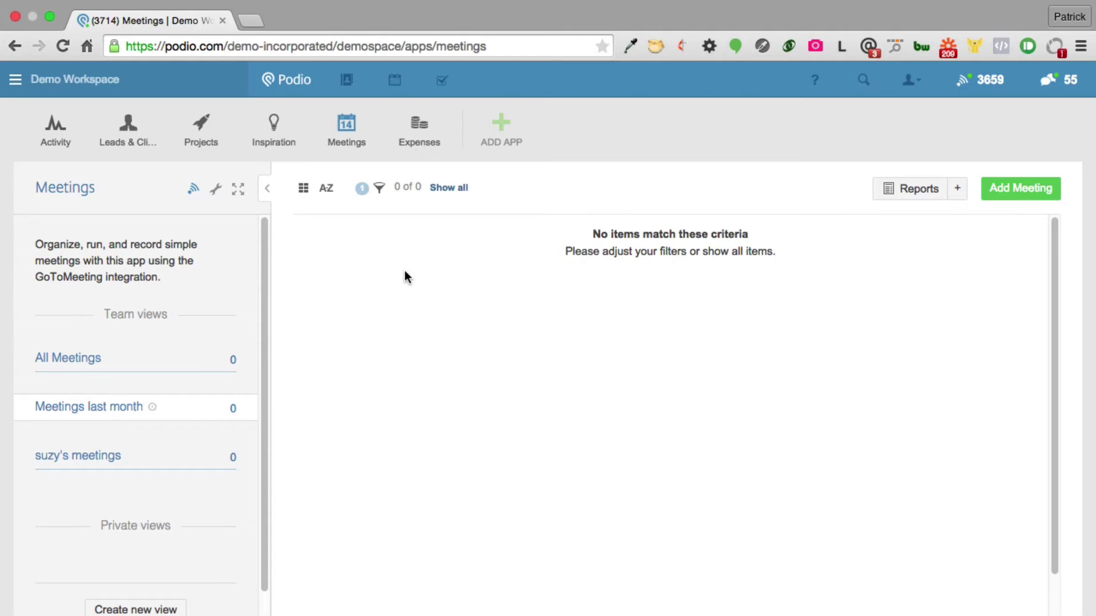
{"action": "left_click", "coordinate": [425, 131]}
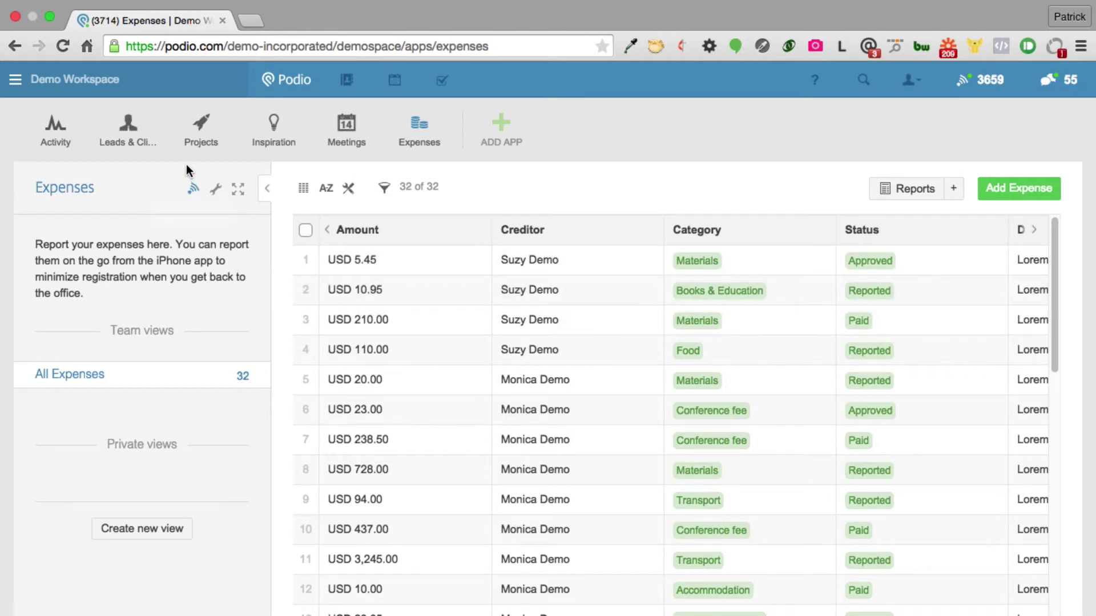
Start a new item in the Projects app titled "Project X" and assign the first workspace member as project owner
{"action": "left_click", "coordinate": [200, 127]}
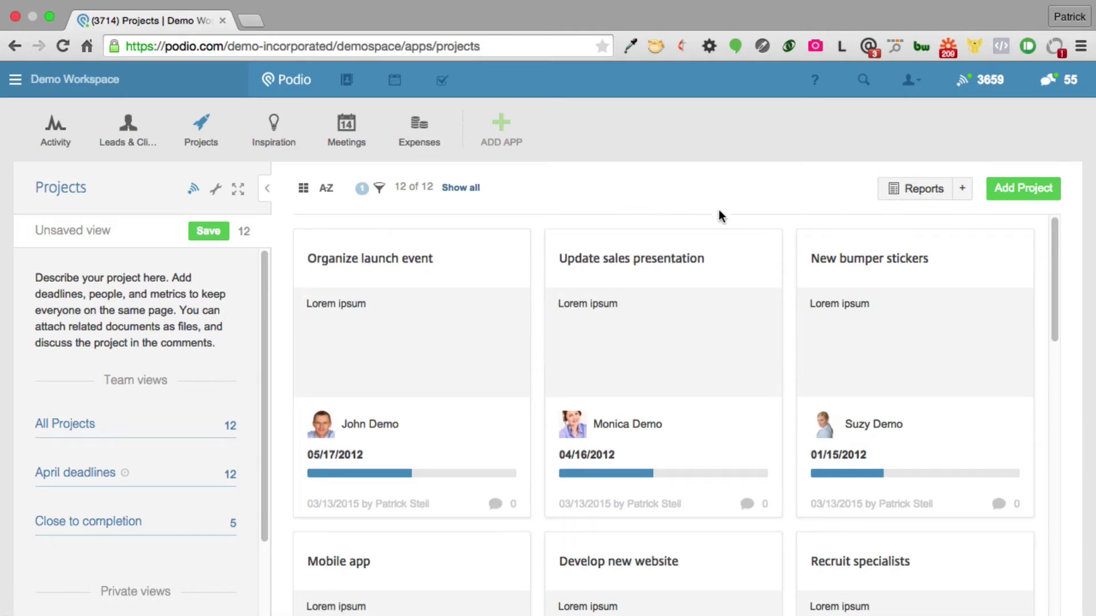
{"action": "left_click", "coordinate": [1040, 191]}
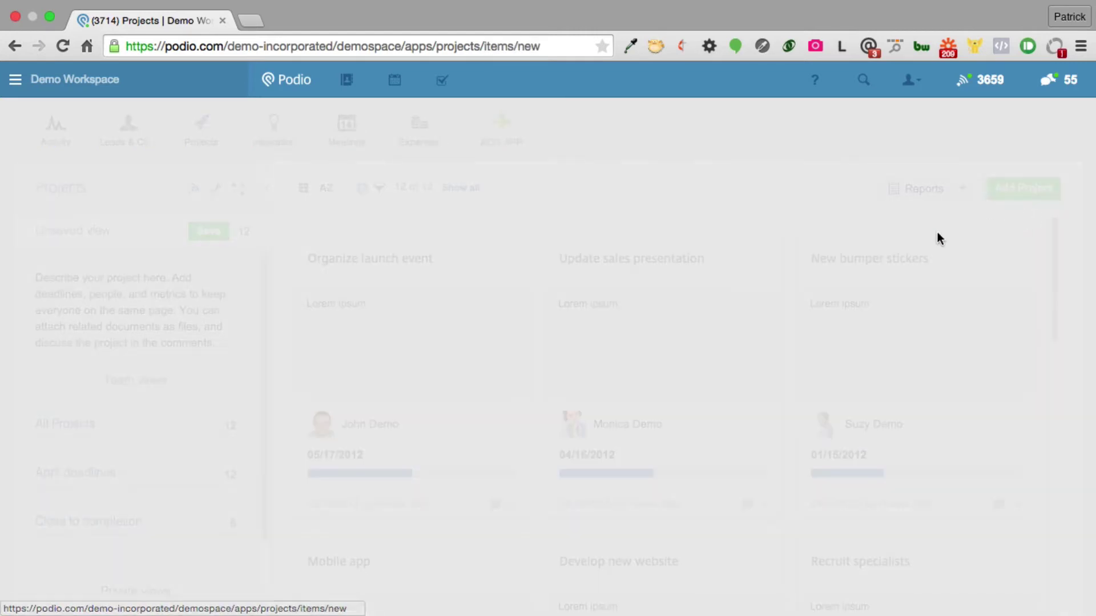
{"action": "type", "text": "Project X"}
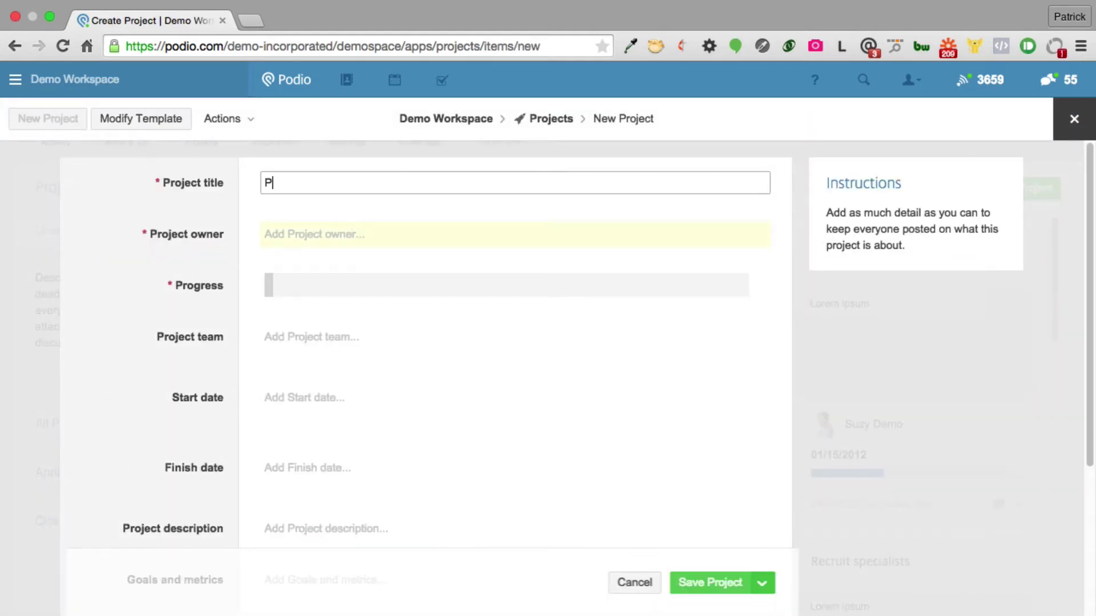
{"action": "left_click", "coordinate": [331, 236]}
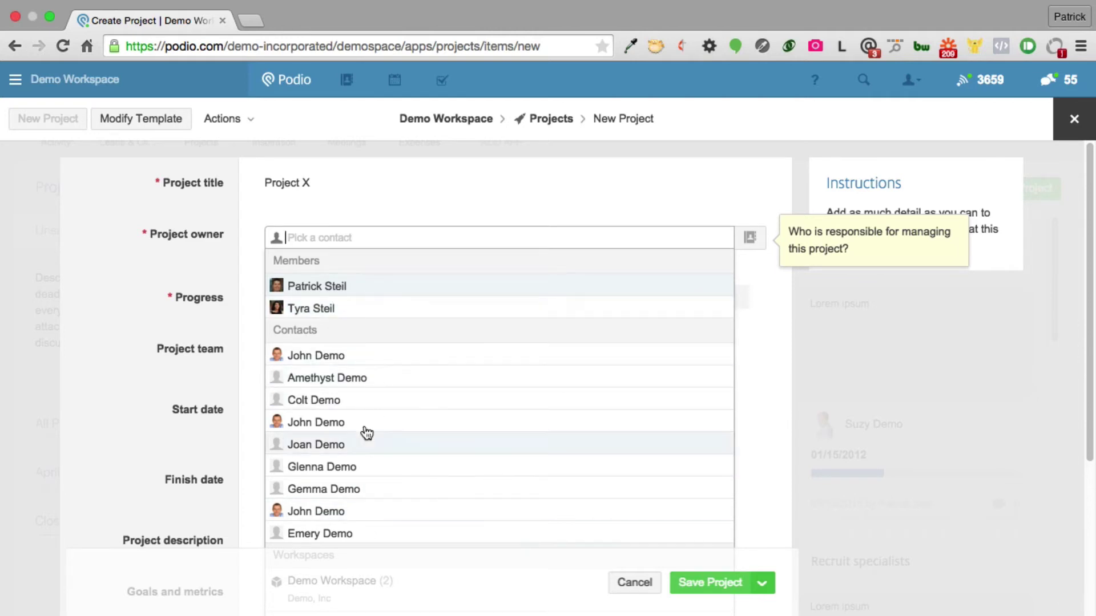
{"action": "left_click", "coordinate": [333, 285]}
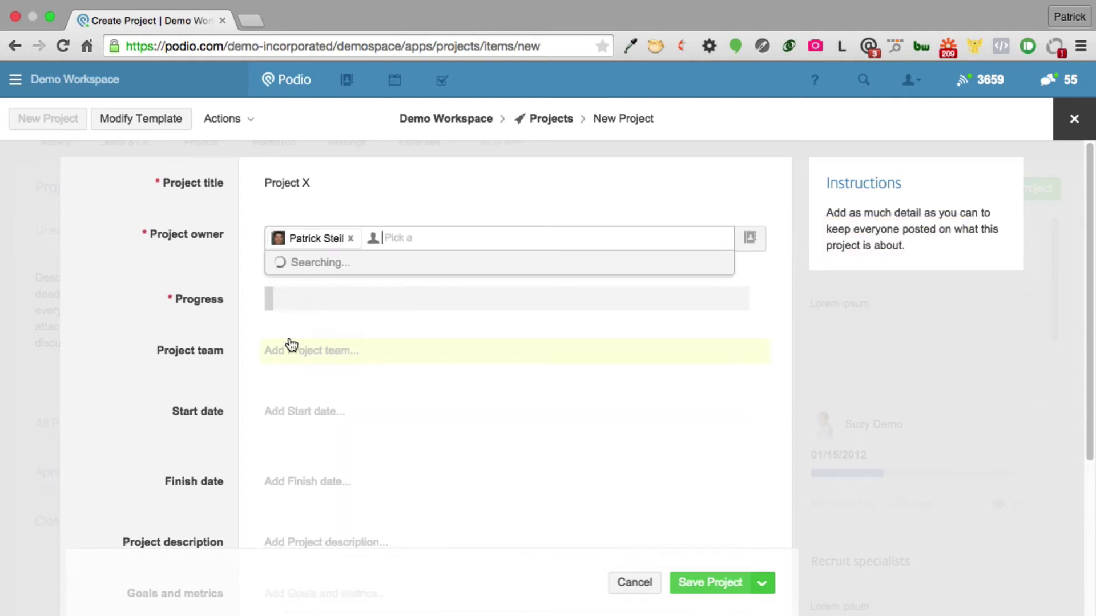
{"action": "left_click", "coordinate": [196, 266]}
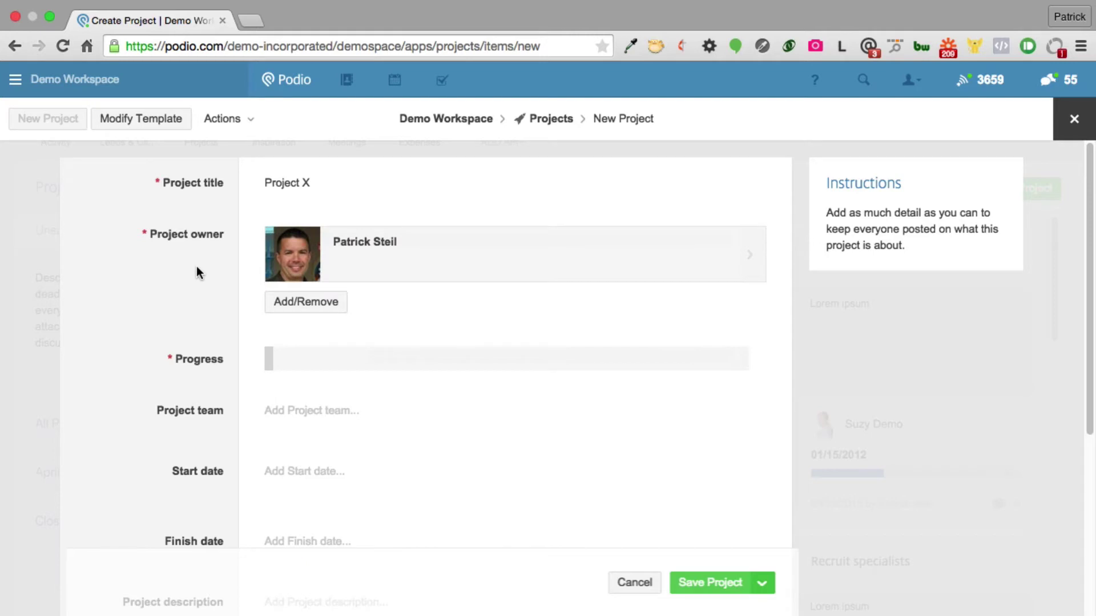
Set the project's progress to 3% and add the second workspace member to the project team
{"action": "left_click", "coordinate": [285, 358]}
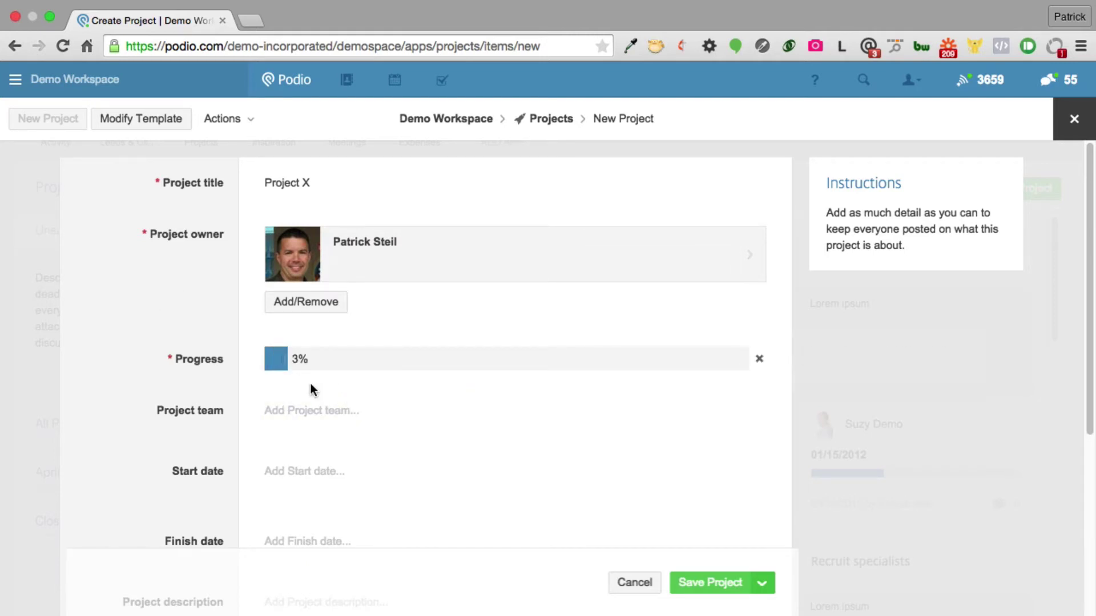
{"action": "left_click", "coordinate": [351, 419]}
{"action": "left_click", "coordinate": [341, 485]}
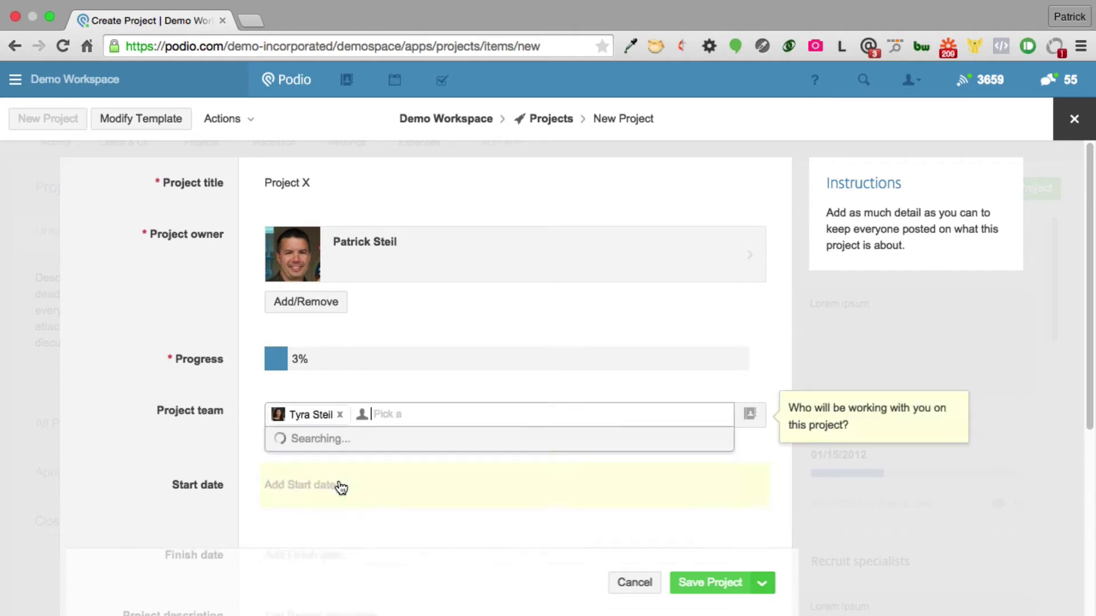
{"action": "left_click", "coordinate": [169, 389]}
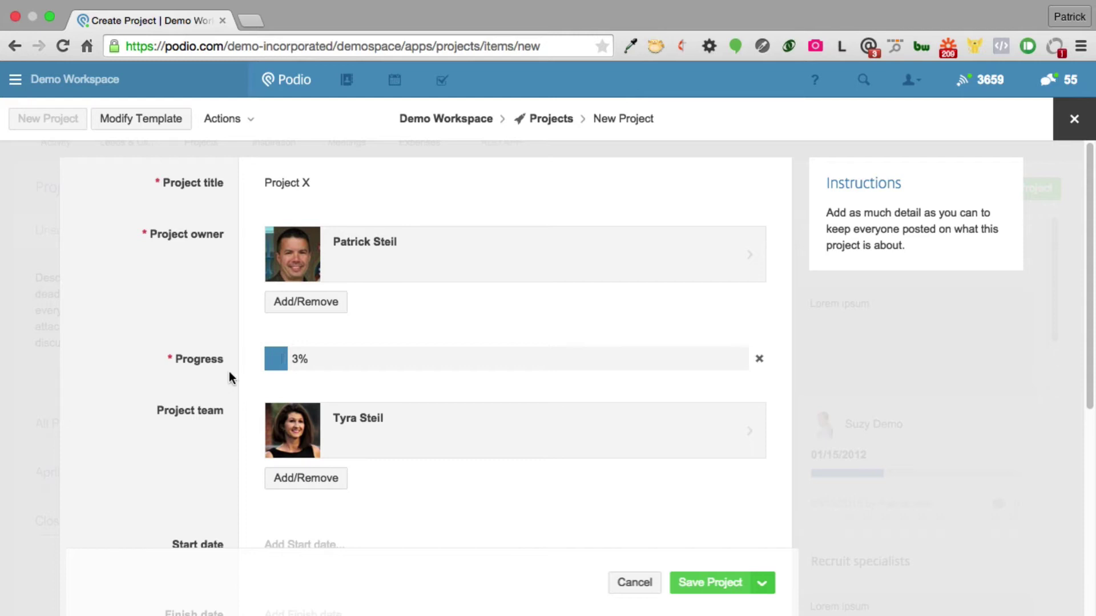
Modify the project template by adding a Relationship field between Project owner and Progress that references the Leads & Clients app
{"action": "scroll", "coordinate": [211, 375], "scroll_direction": "down", "scroll_amount": 6}
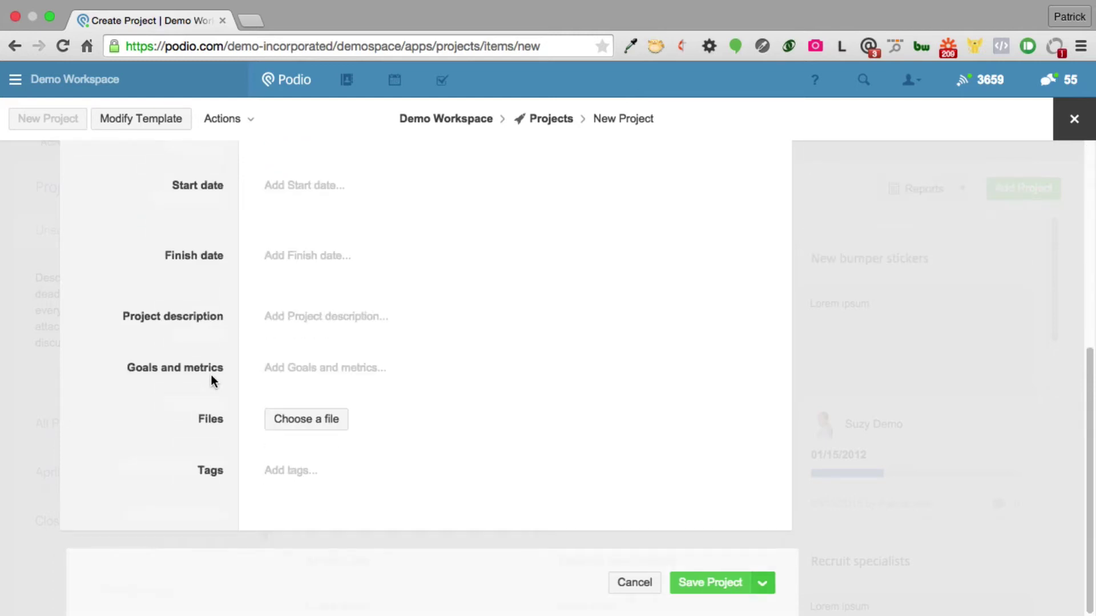
{"action": "scroll", "coordinate": [198, 363], "scroll_direction": "up", "scroll_amount": 6}
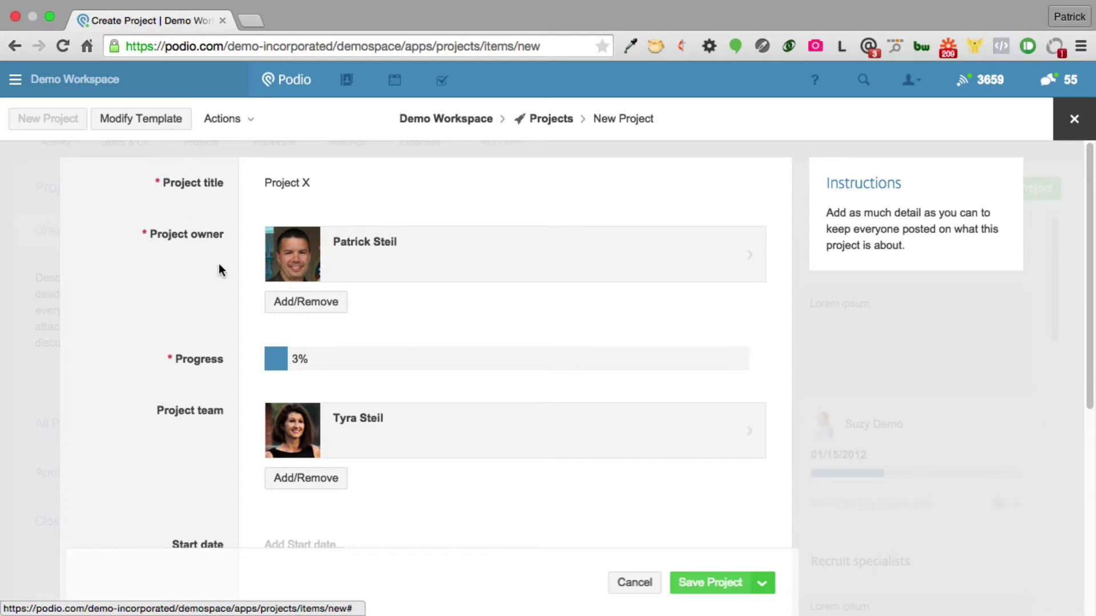
{"action": "left_click", "coordinate": [153, 119]}
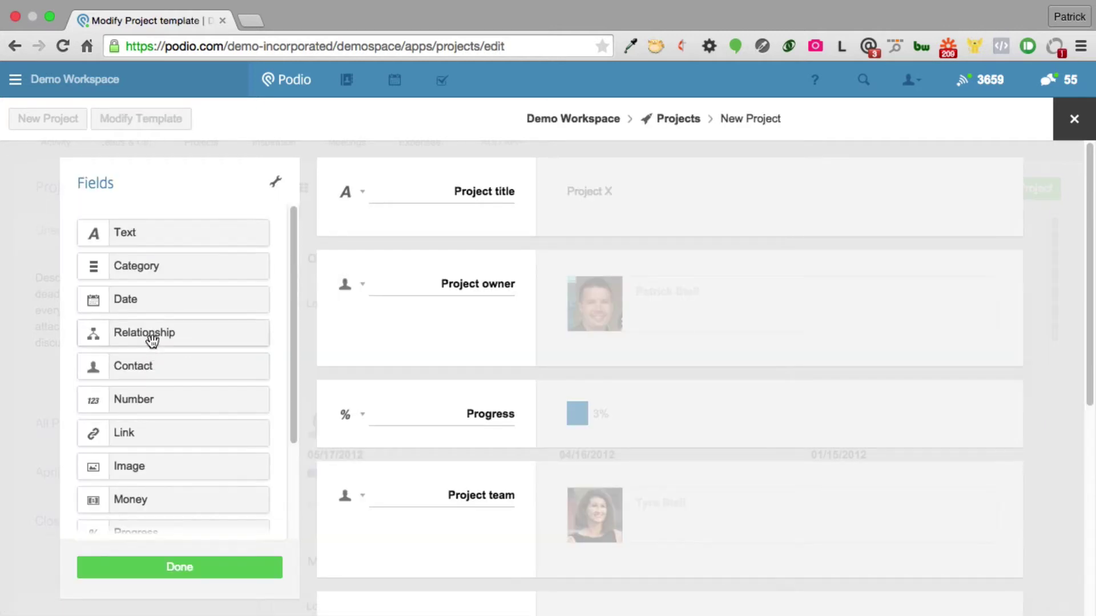
{"action": "left_click_drag", "start_coordinate": [138, 335], "coordinate": [403, 410]}
{"action": "left_click", "coordinate": [474, 294]}
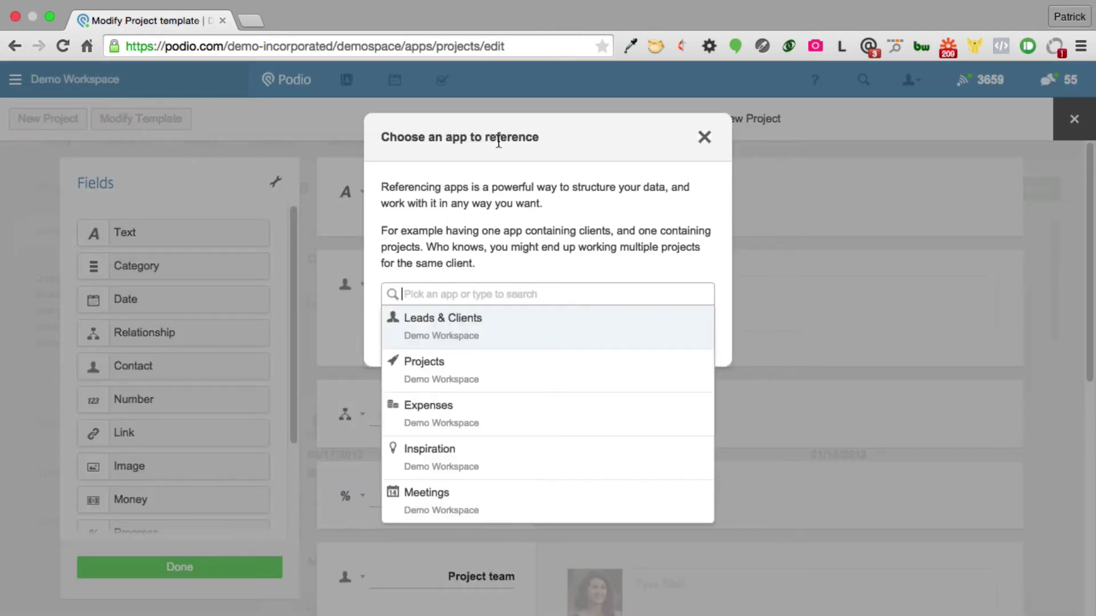
{"action": "left_click", "coordinate": [432, 332]}
{"action": "left_click", "coordinate": [628, 263]}
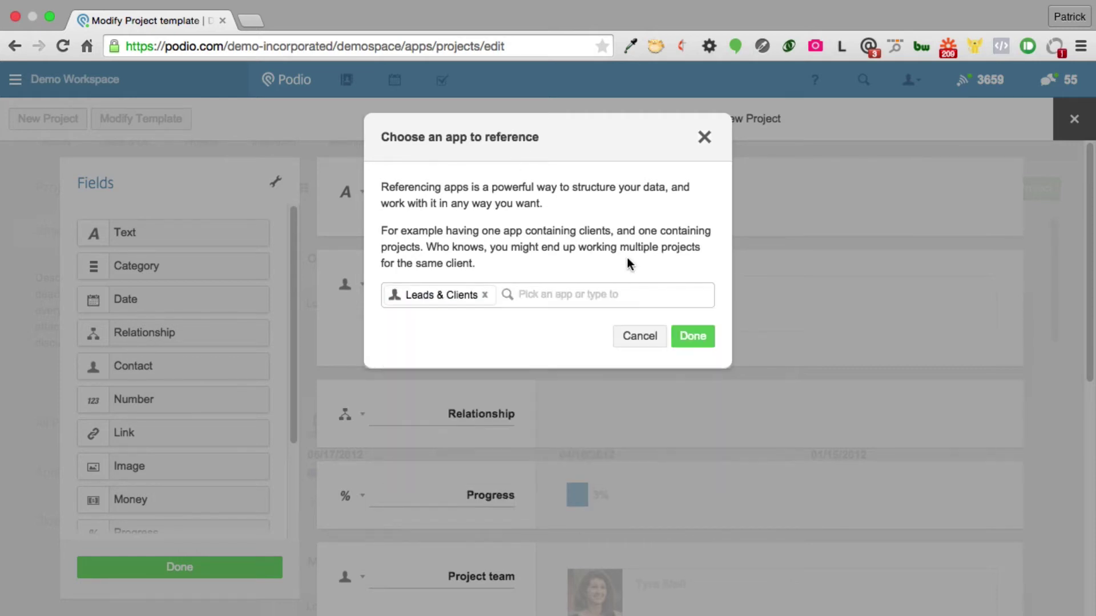
{"action": "left_click", "coordinate": [695, 338]}
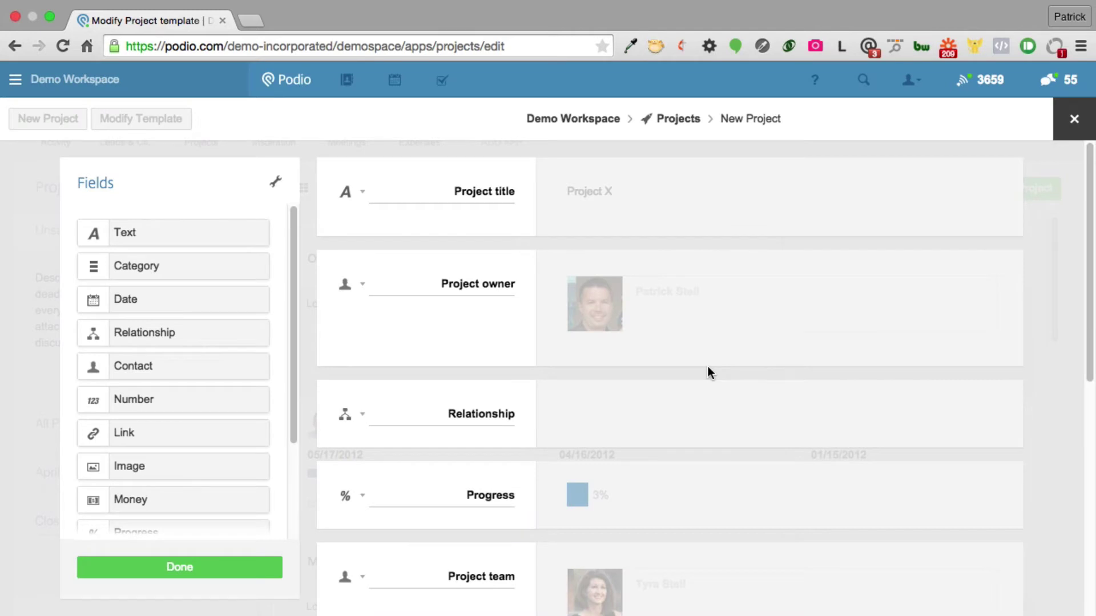
Rename the new relationship field as "Client / Lead" and finish modifying the template
{"action": "double_click", "coordinate": [489, 414]}
{"action": "type", "text": "C"}
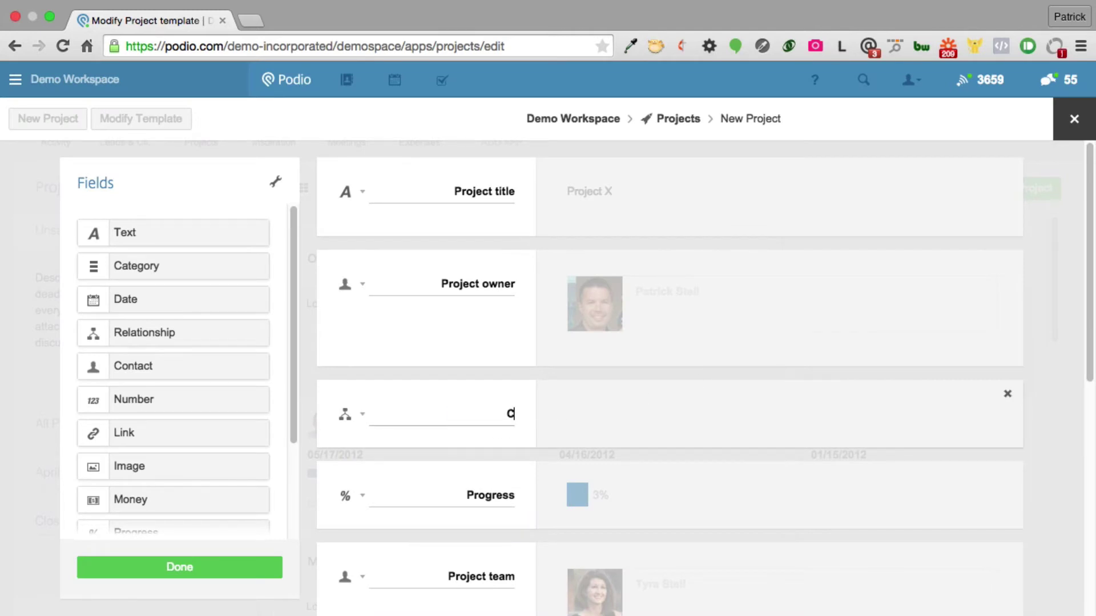
{"action": "type", "text": "lient / Lead"}
{"action": "left_click", "coordinate": [174, 568]}
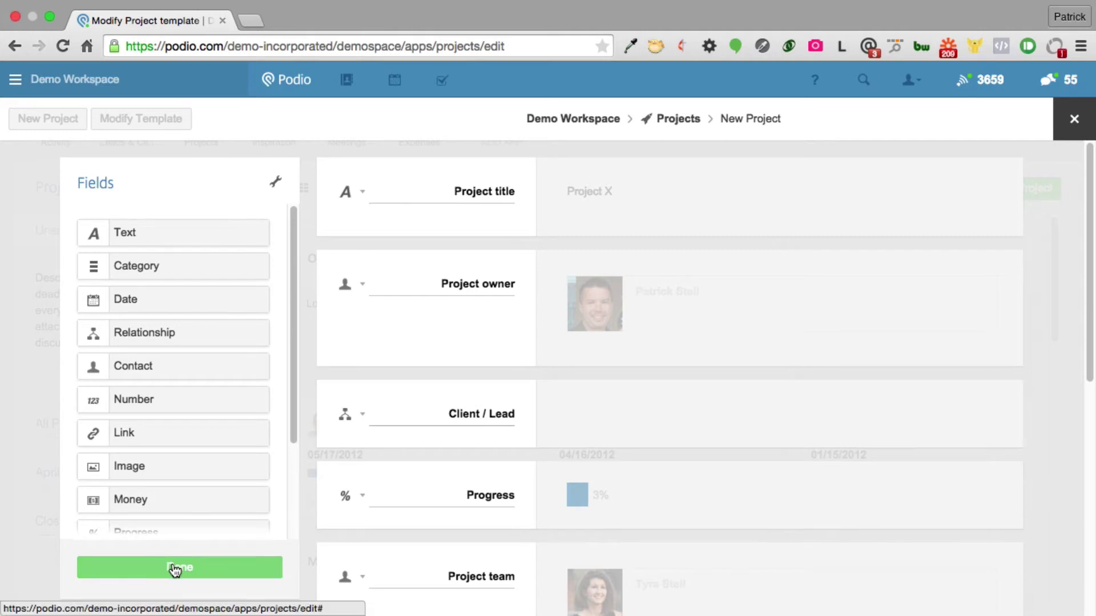
{"action": "left_click", "coordinate": [174, 568]}
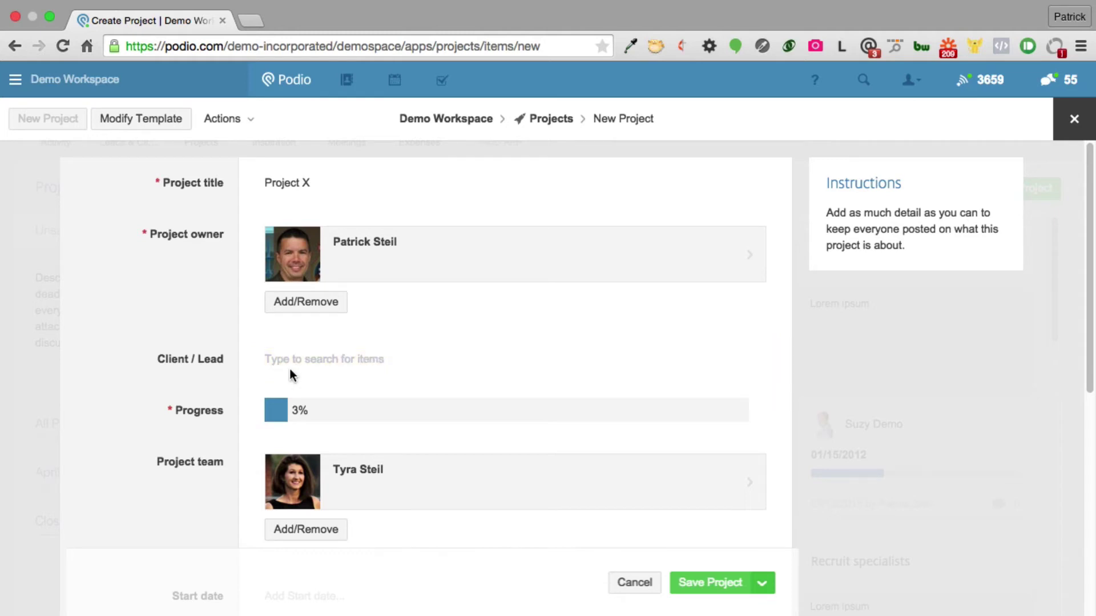
Search for "DEF" in the project's Client / Lead field and clear the search text
{"action": "left_click", "coordinate": [320, 364]}
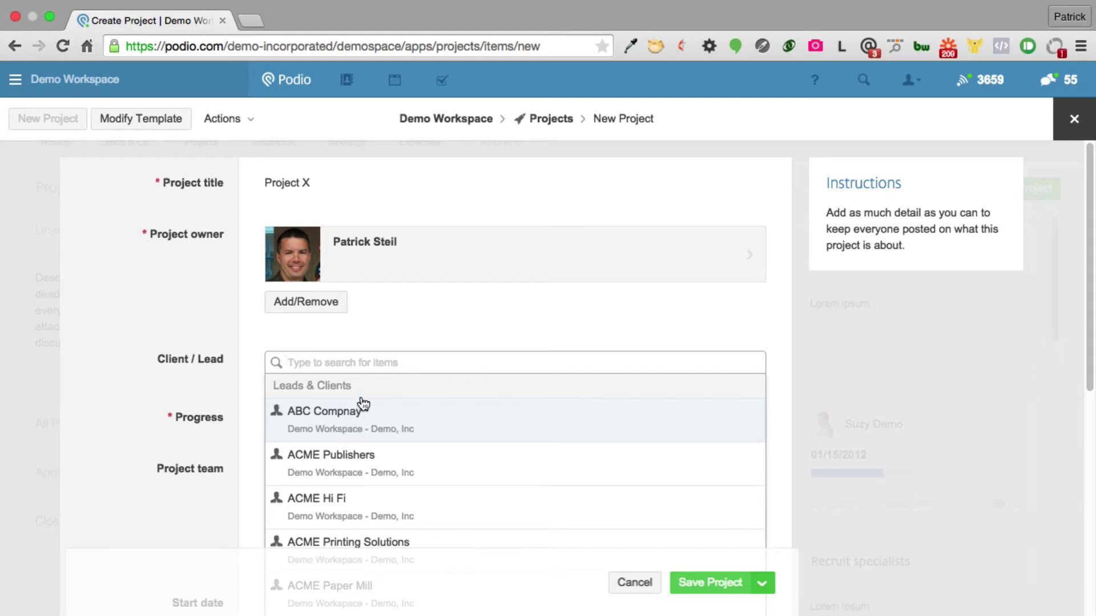
{"action": "type", "text": "DEF"}
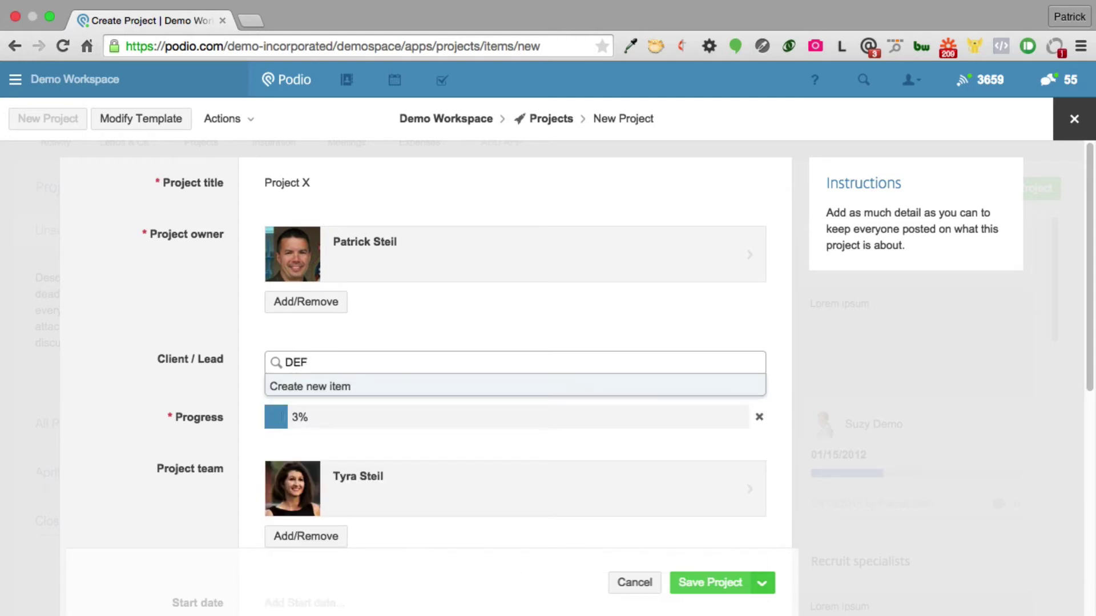
{"action": "key", "text": "BackSpace"}
{"action": "key", "text": "BackSpace"}
{"action": "key", "text": "BackSpace"}
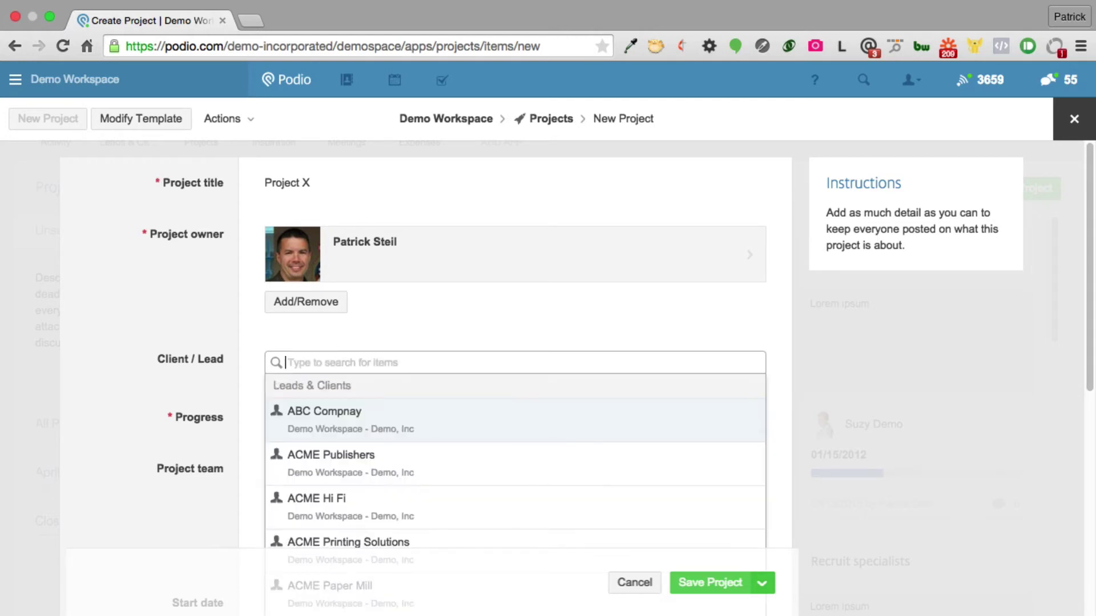
Search the Client / Lead field for "DEF", create a new item from there, and enter "DEF Company" as its company name
{"action": "type", "text": "DEF"}
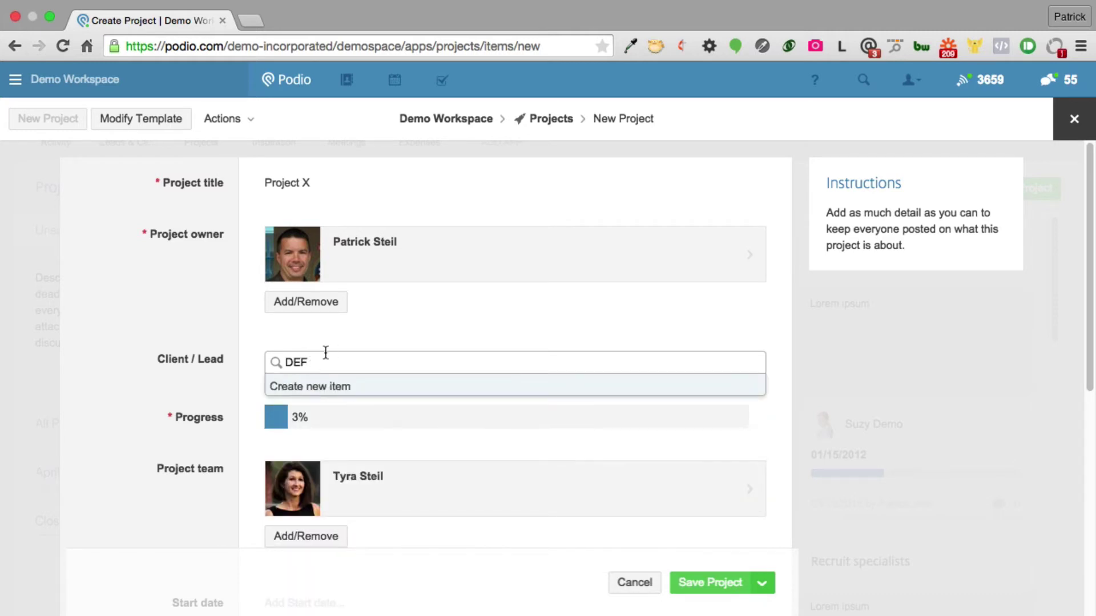
{"action": "left_click", "coordinate": [315, 389]}
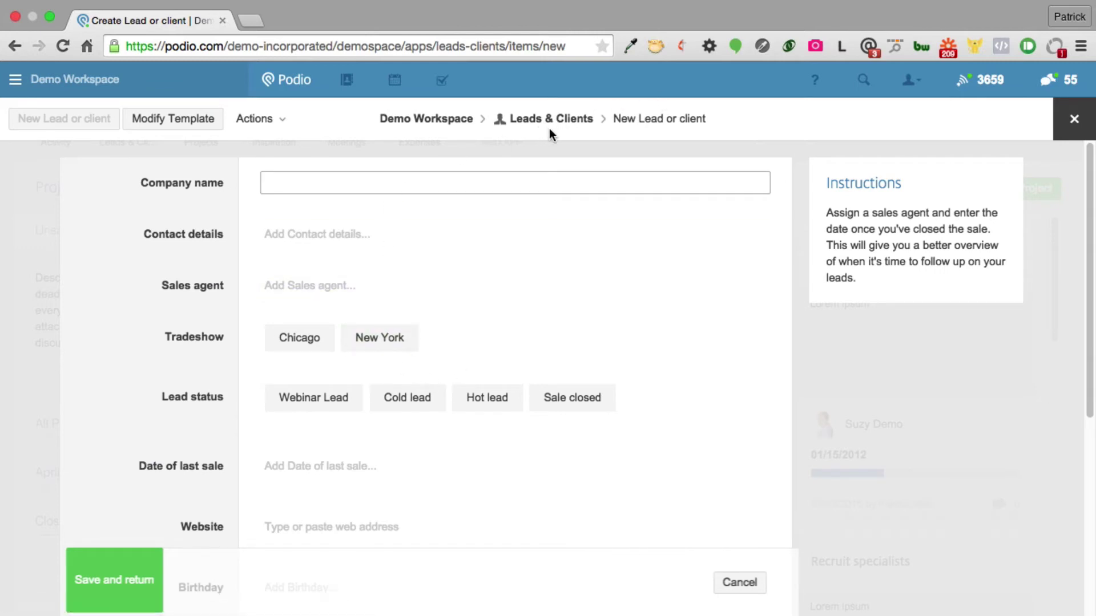
{"action": "left_click", "coordinate": [291, 190]}
{"action": "type", "text": "DEF "}
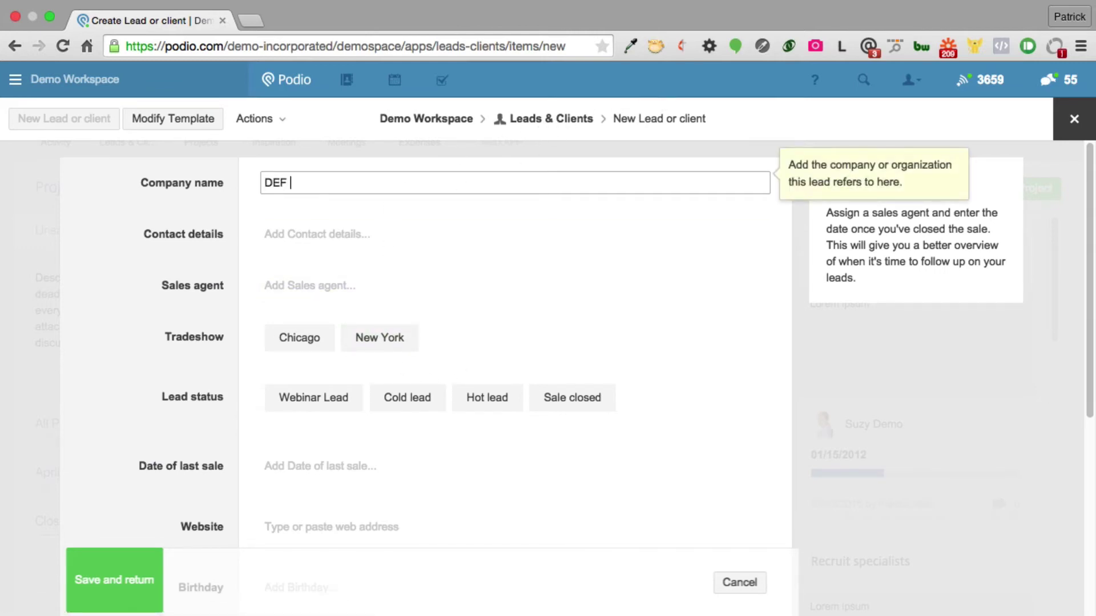
{"action": "type", "text": "Company"}
{"action": "key", "text": "Tab"}
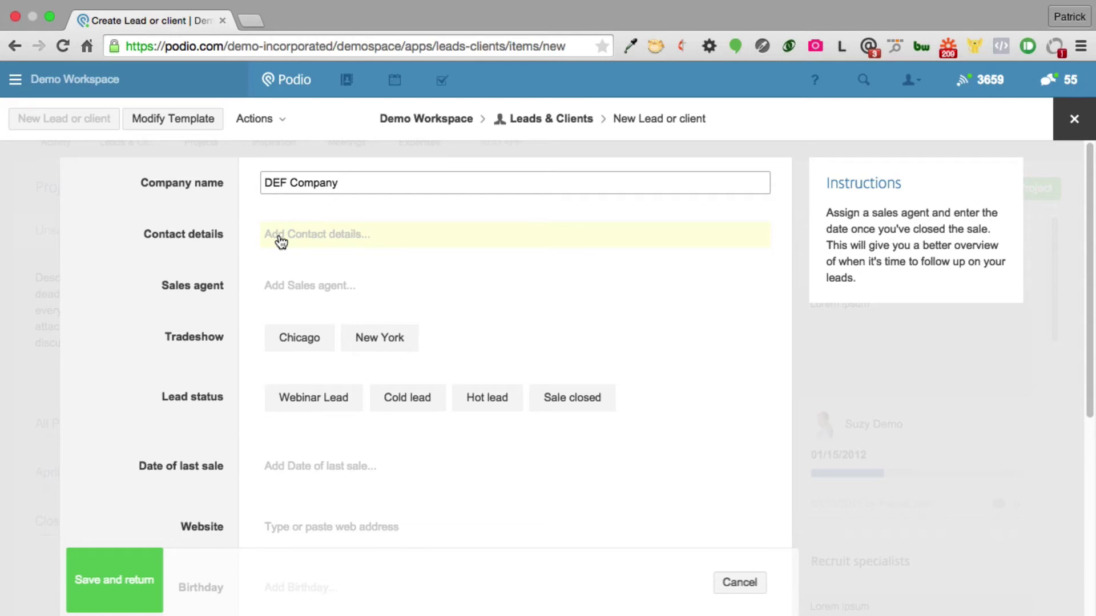
Search the contacts by surname and add the matching contact to the new lead's contact details
{"action": "left_click", "coordinate": [281, 242]}
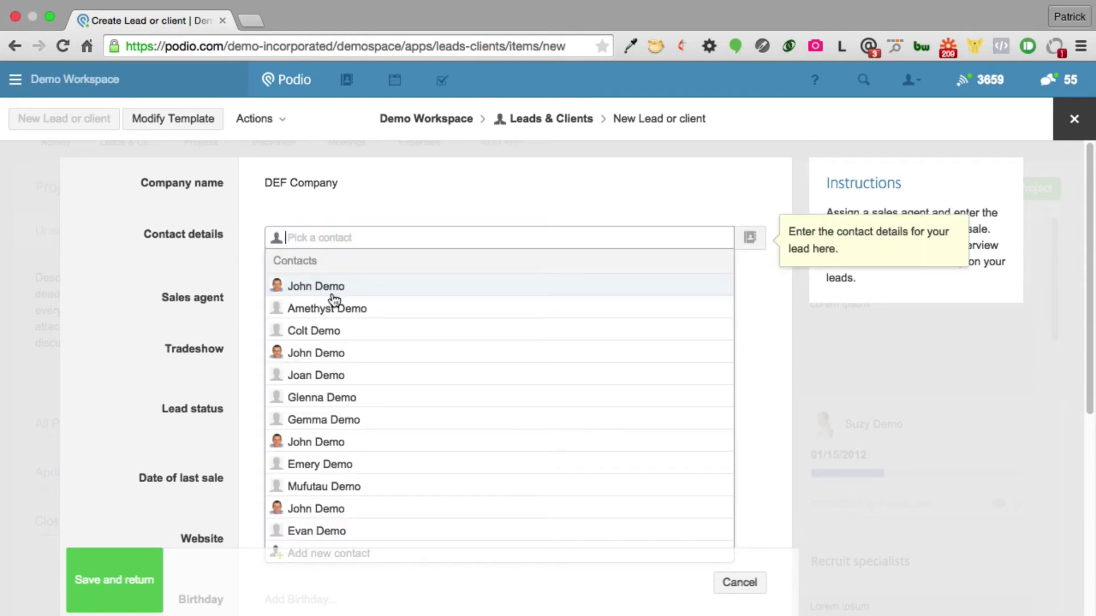
{"action": "type", "text": "doe"}
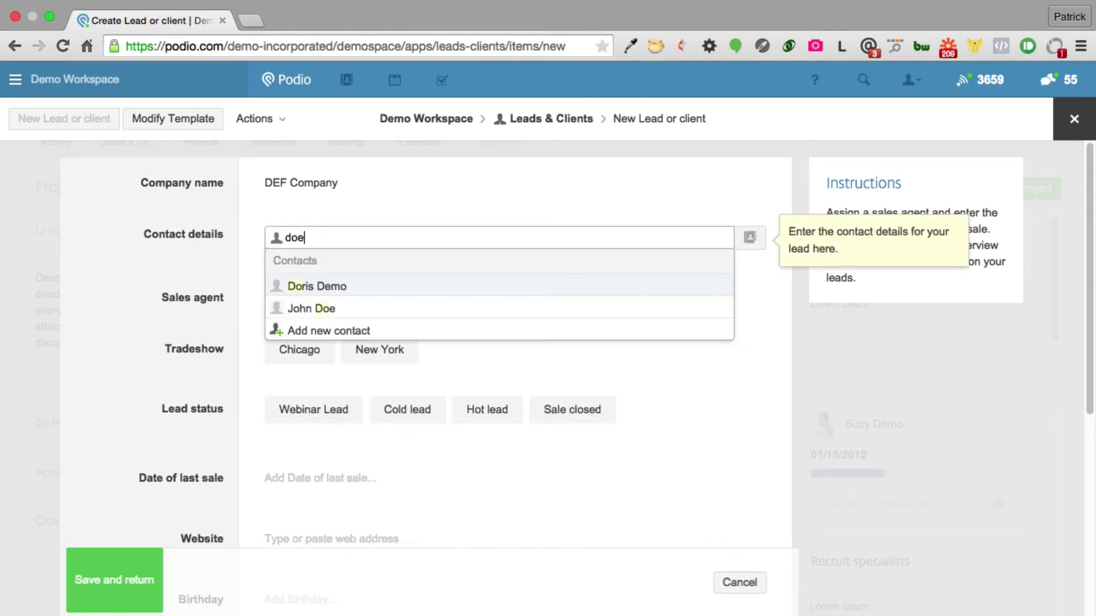
{"action": "left_click", "coordinate": [333, 287]}
{"action": "left_click", "coordinate": [160, 275]}
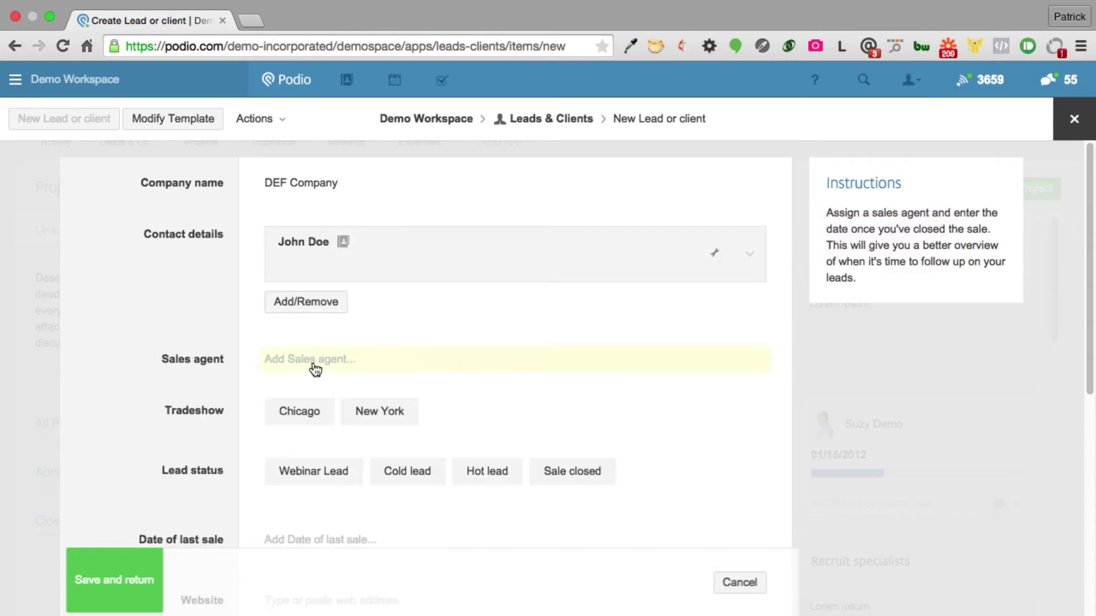
{"action": "left_click", "coordinate": [281, 422]}
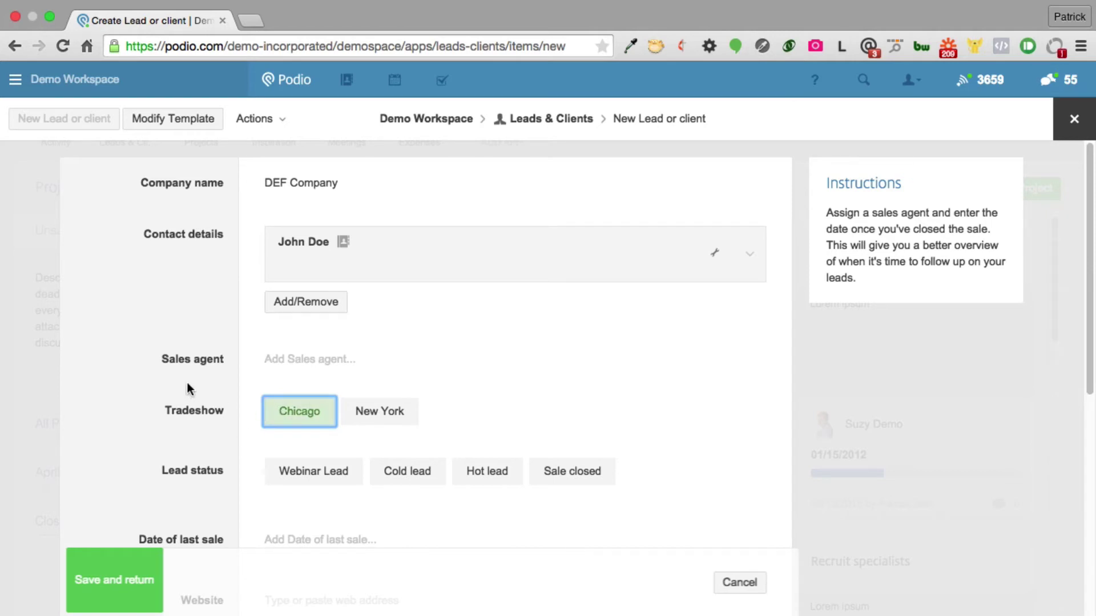
{"action": "scroll", "coordinate": [184, 400], "scroll_direction": "down", "scroll_amount": 2}
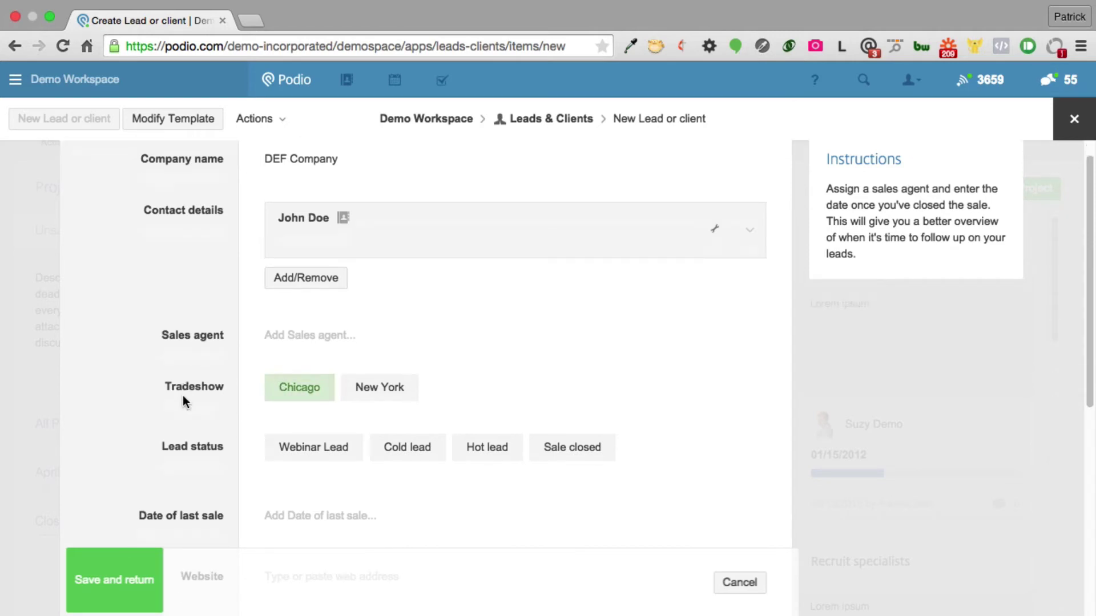
{"action": "left_click", "coordinate": [308, 376]}
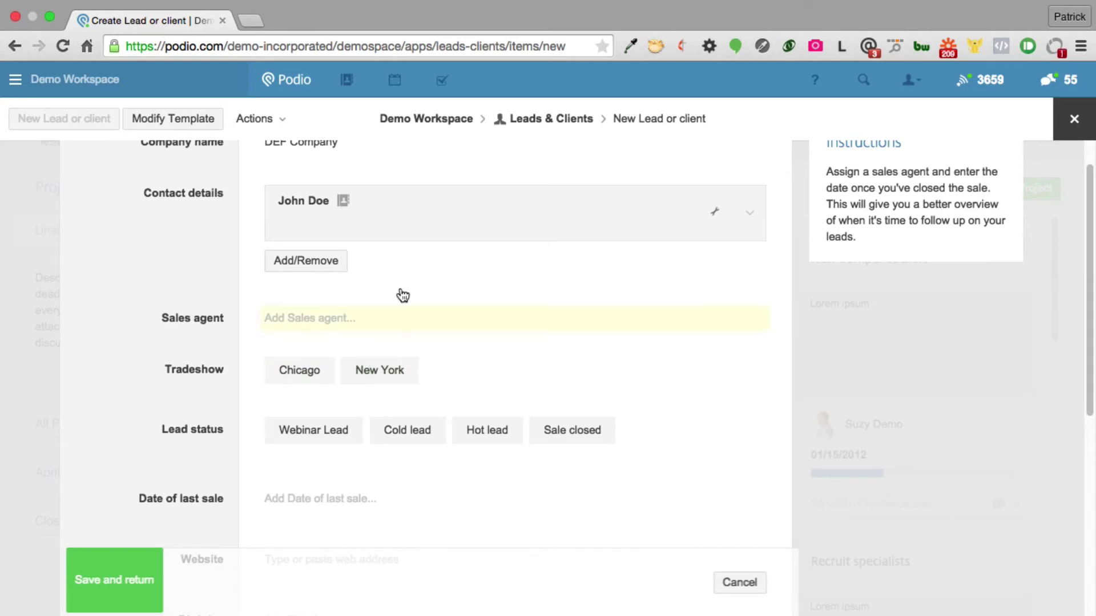
Modify the lead template by adding "St. Louis" as a Tradeshow category option, and finish modifying it
{"action": "left_click", "coordinate": [172, 118]}
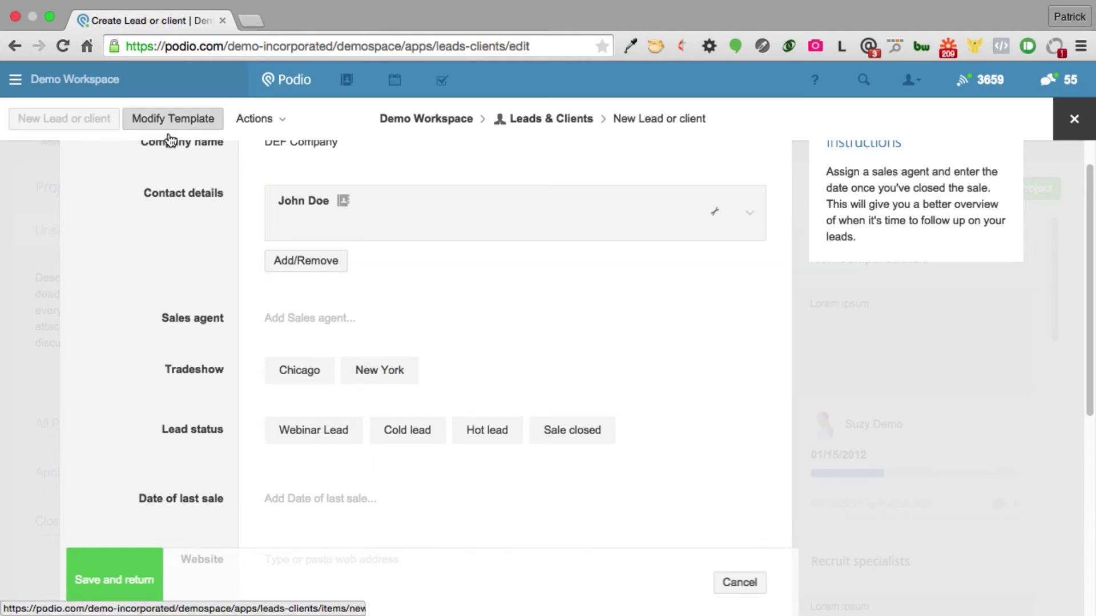
{"action": "left_click", "coordinate": [349, 451]}
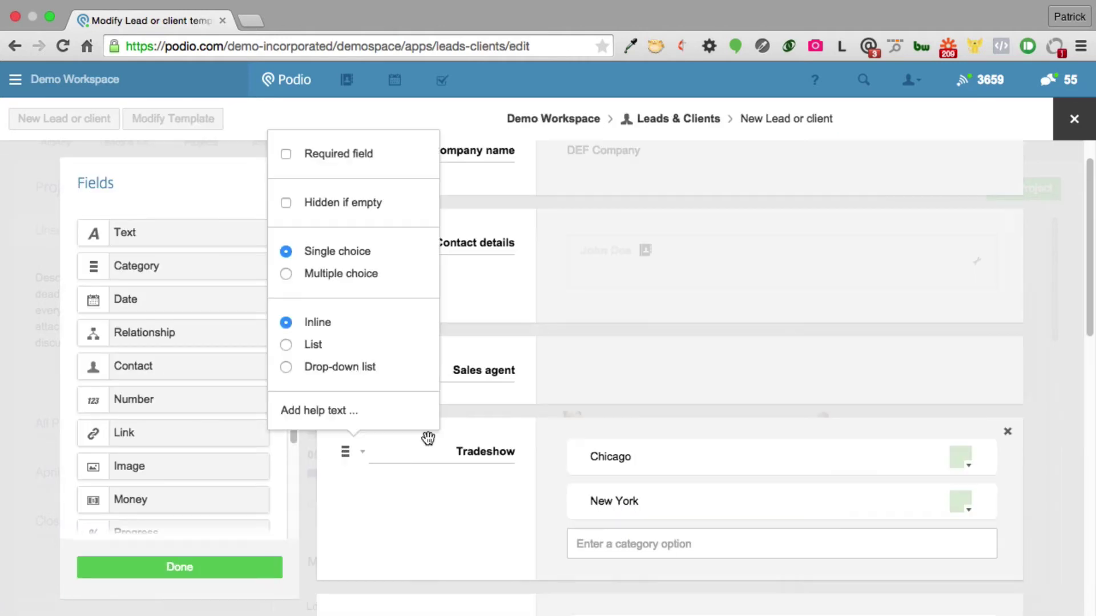
{"action": "left_click", "coordinate": [679, 543]}
{"action": "type", "text": "St"}
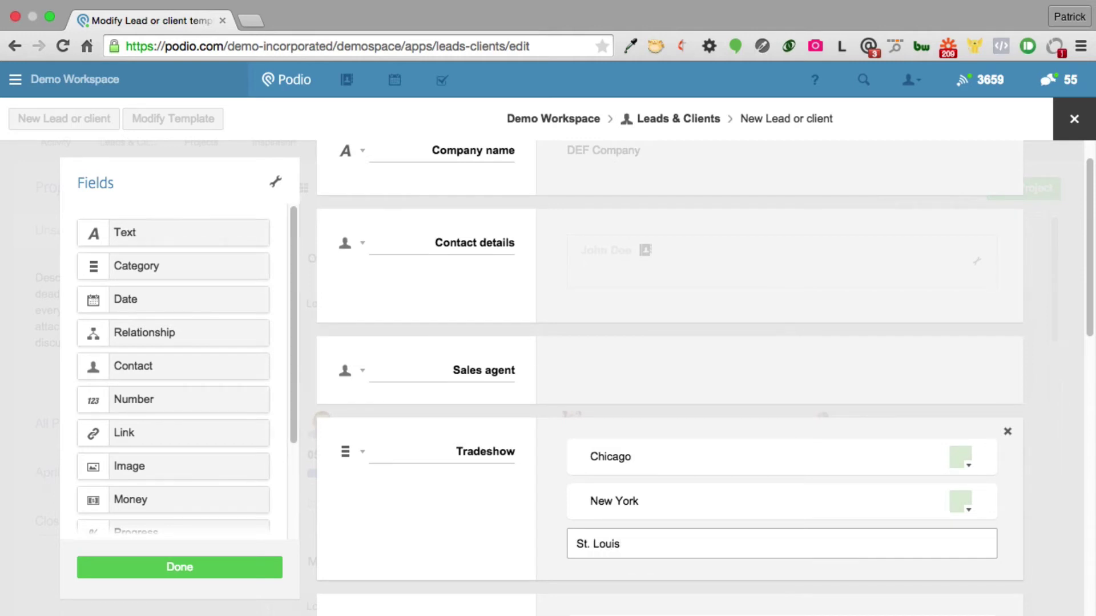
{"action": "type", "text": ". Louis"}
{"action": "key", "text": "Return"}
{"action": "scroll", "coordinate": [440, 491], "scroll_direction": "down", "scroll_amount": 1}
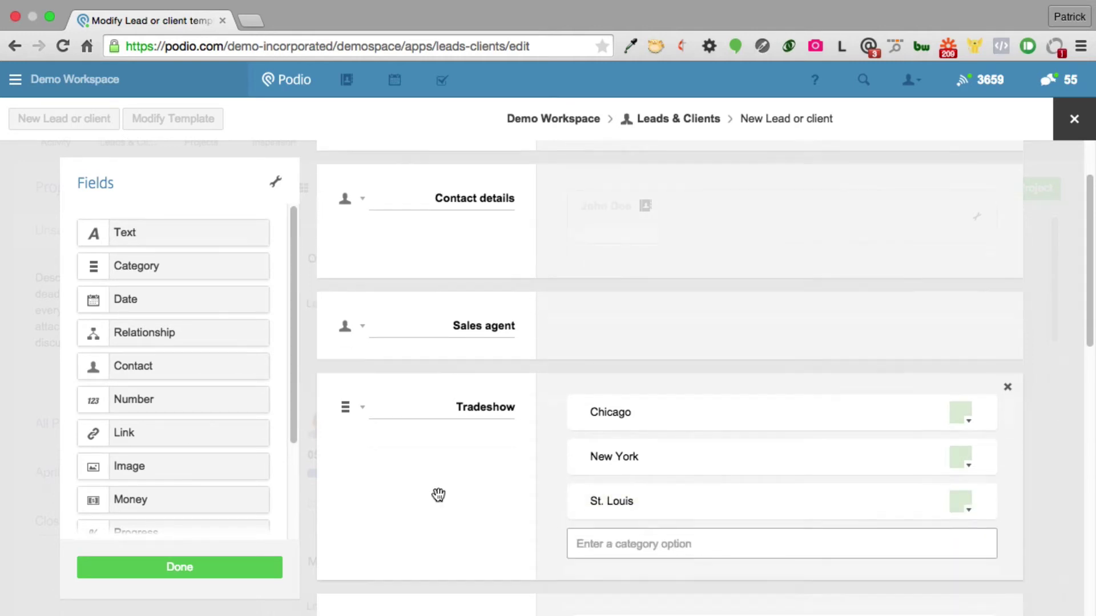
{"action": "left_click", "coordinate": [197, 568]}
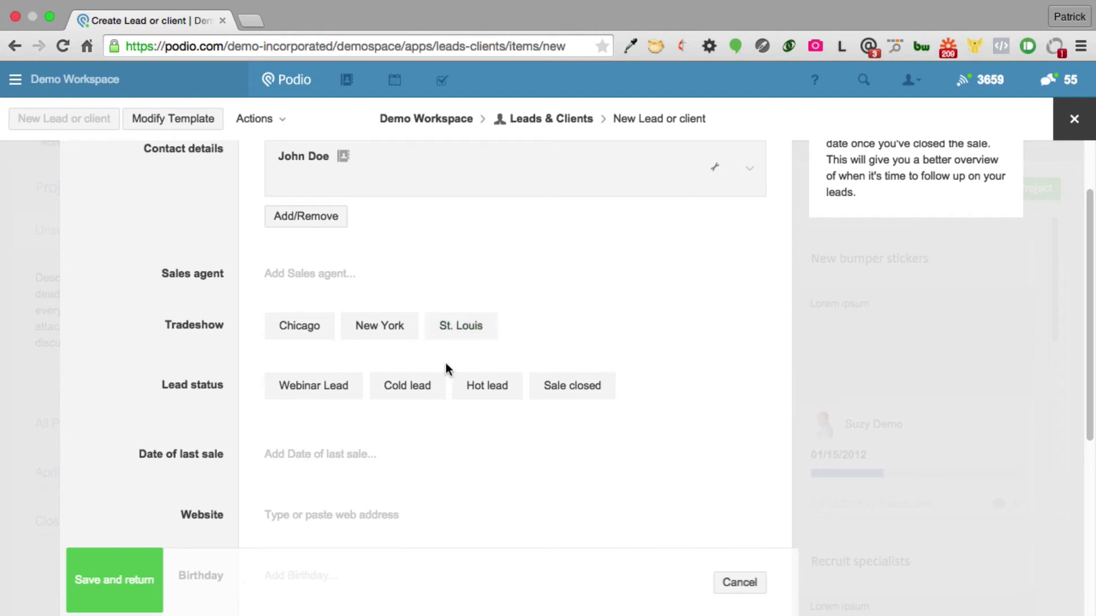
Modify the lead template again by adding a Date field named "FUP Date" between Tradeshow and Lead status
{"action": "scroll", "coordinate": [279, 430], "scroll_direction": "down", "scroll_amount": 5}
{"action": "scroll", "coordinate": [279, 429], "scroll_direction": "up", "scroll_amount": 4}
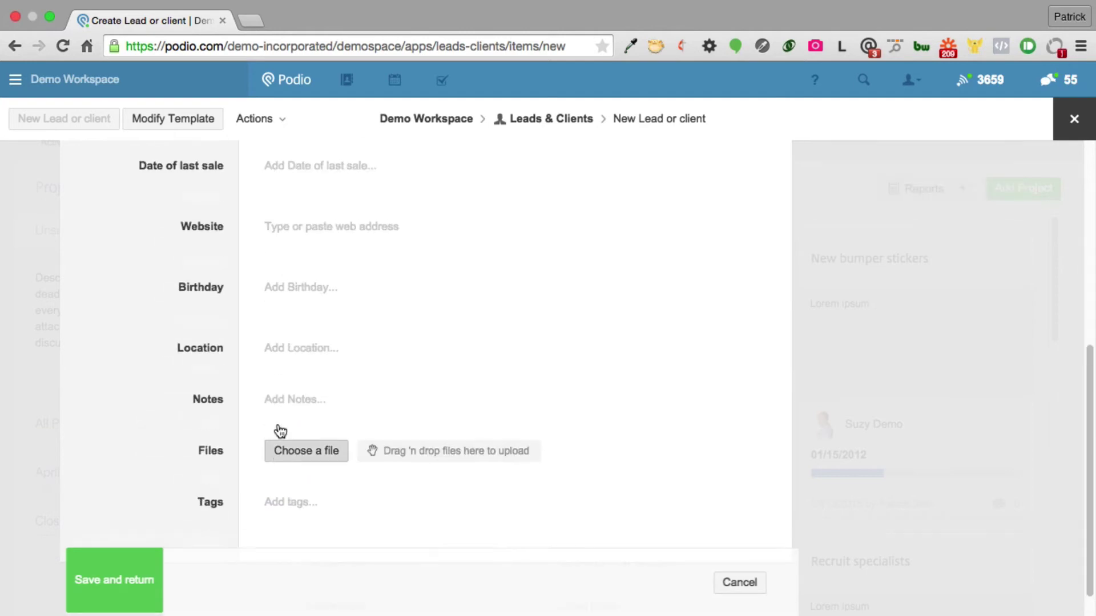
{"action": "scroll", "coordinate": [280, 431], "scroll_direction": "up", "scroll_amount": 3}
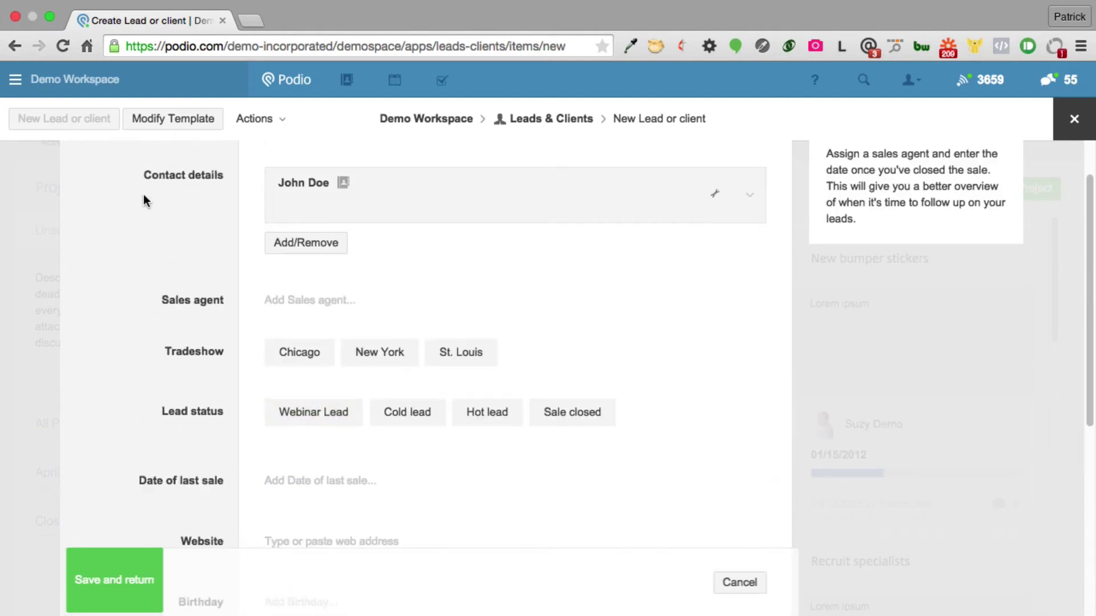
{"action": "left_click", "coordinate": [171, 118]}
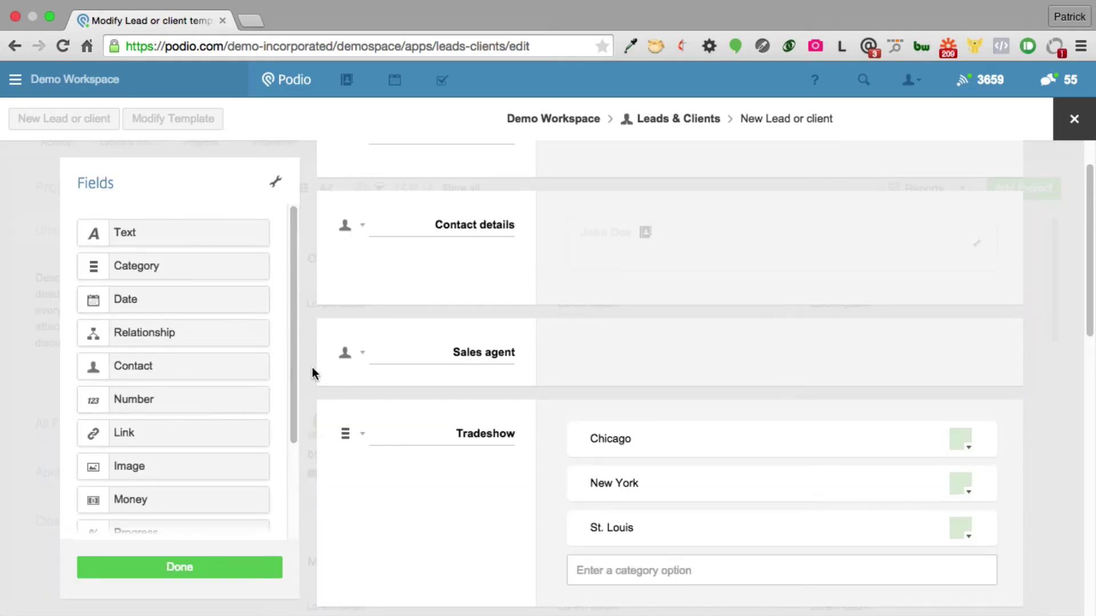
{"action": "scroll", "coordinate": [415, 366], "scroll_direction": "down", "scroll_amount": 4}
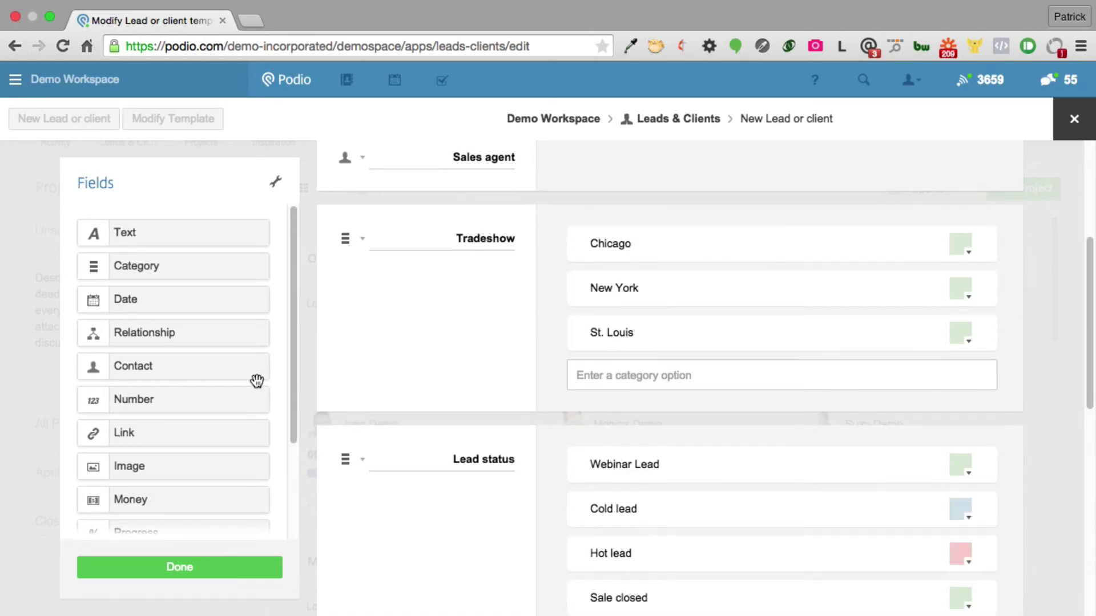
{"action": "left_click_drag", "start_coordinate": [127, 303], "coordinate": [405, 448]}
{"action": "double_click", "coordinate": [500, 468]}
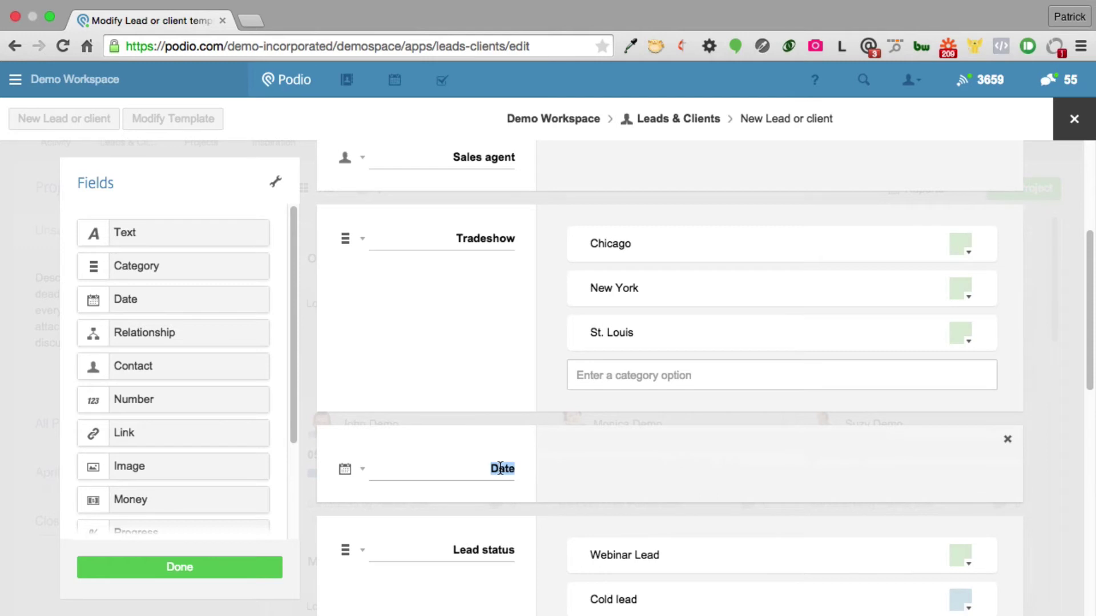
{"action": "type", "text": "FUP Date"}
Review the FUP Date field's settings without changing them and finish modifying the lead template
{"action": "left_click", "coordinate": [363, 472]}
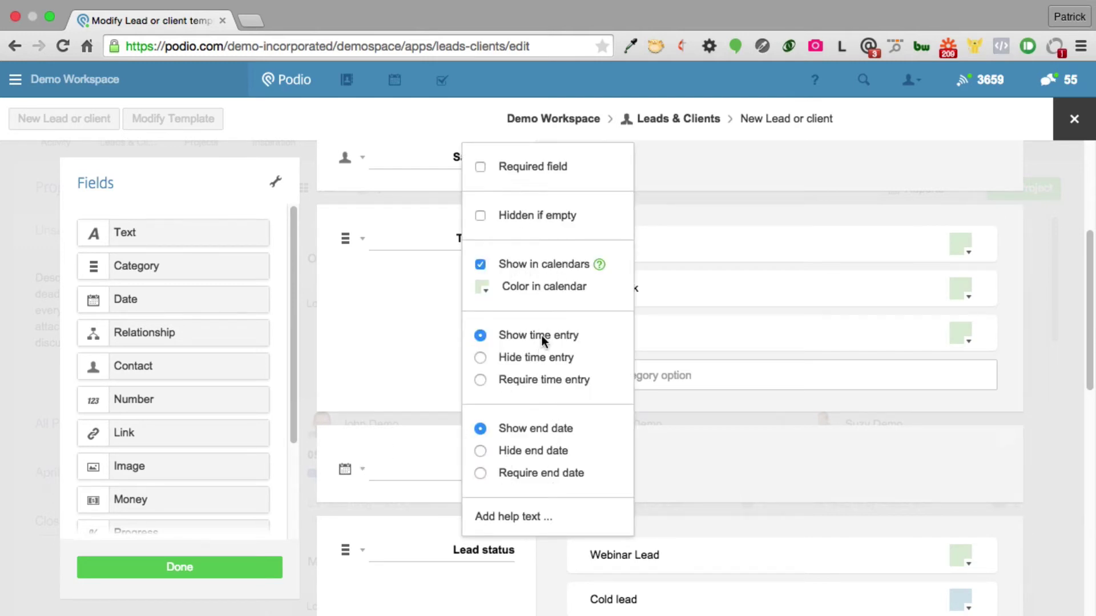
{"action": "left_click", "coordinate": [409, 443]}
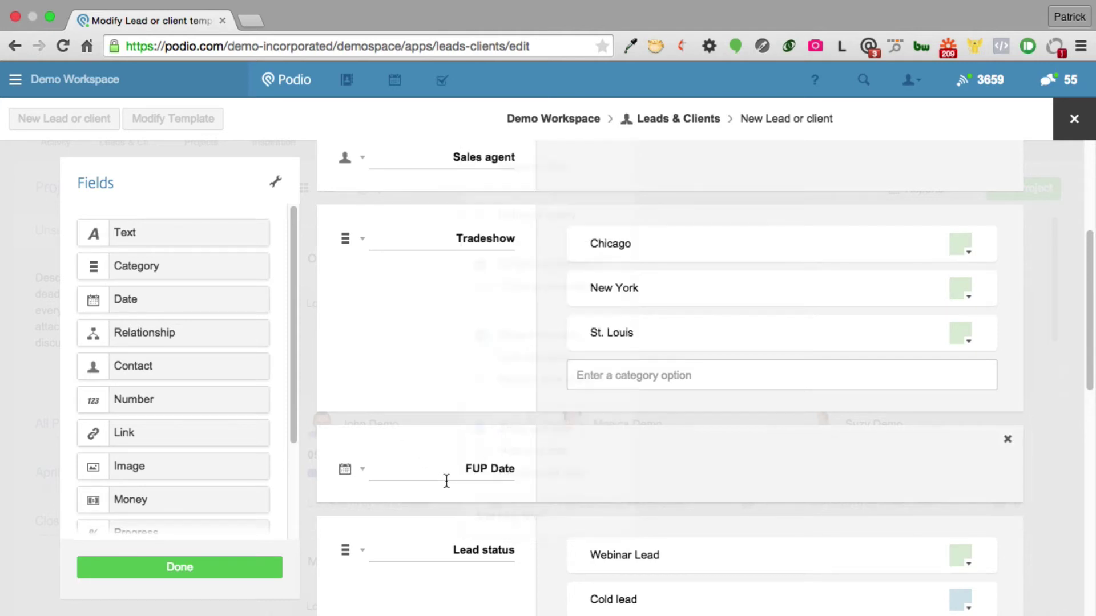
{"action": "left_click", "coordinate": [187, 569]}
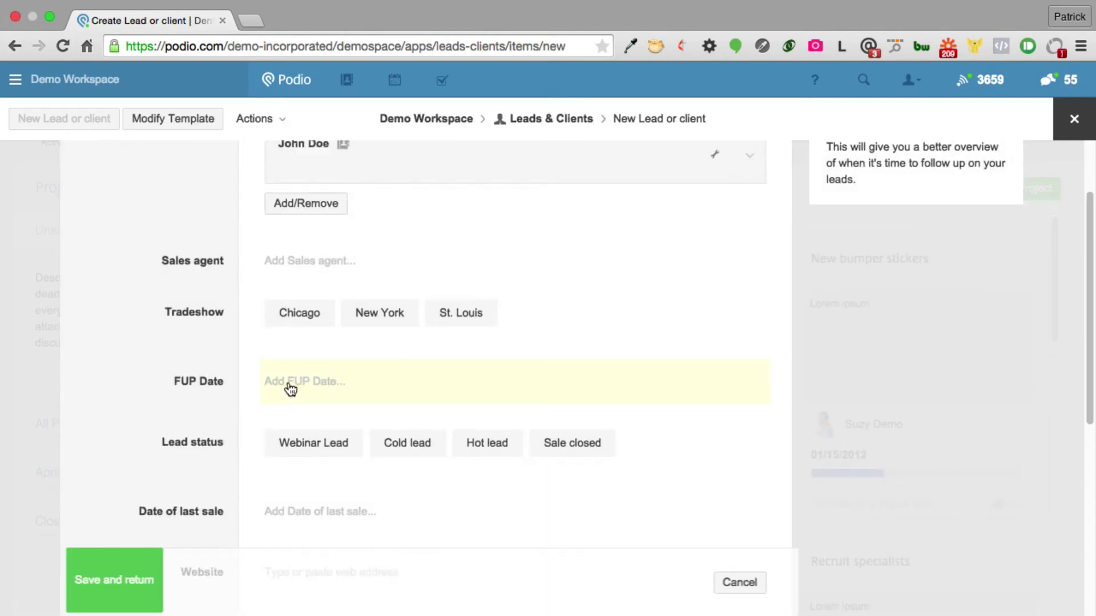
Set the new lead's FUP Date to April 1, 2015
{"action": "left_click", "coordinate": [289, 383]}
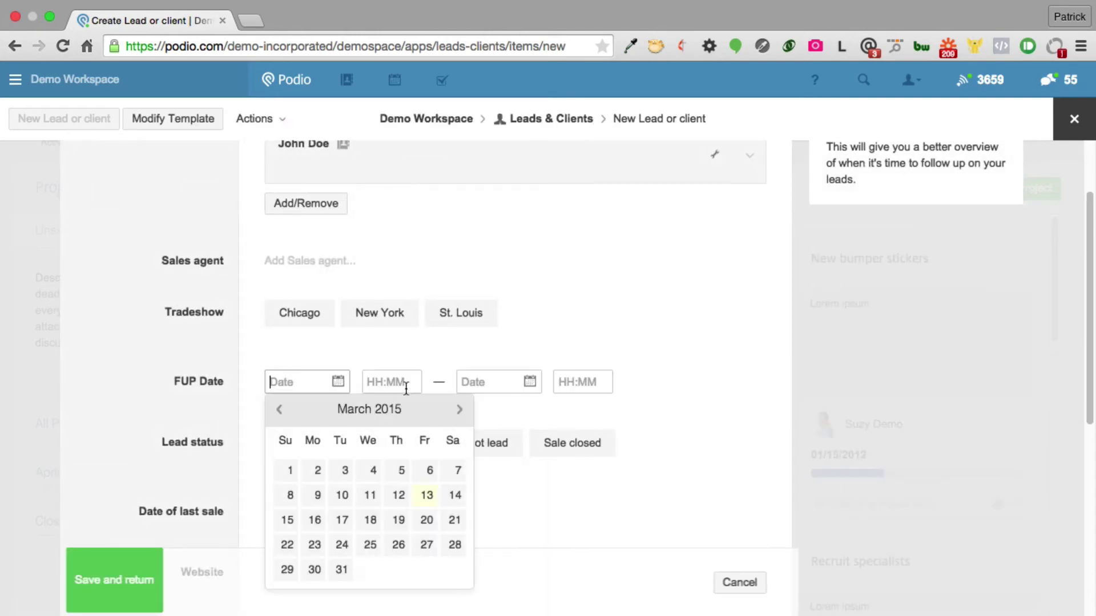
{"action": "left_click", "coordinate": [460, 409]}
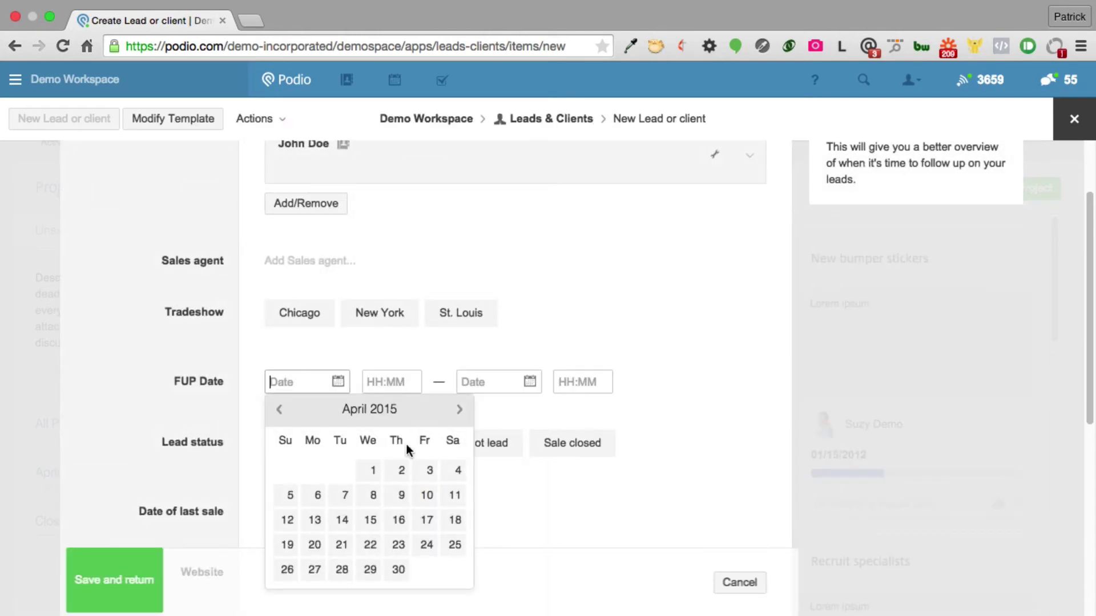
{"action": "left_click", "coordinate": [371, 472]}
{"action": "left_click", "coordinate": [342, 403]}
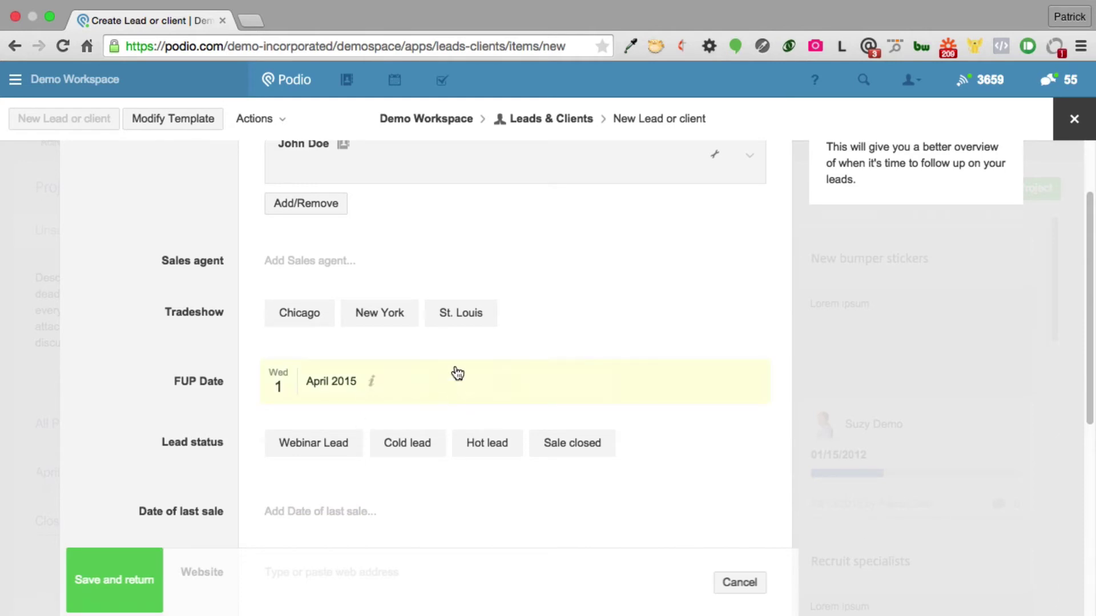
Check the contact's available actions, then save the new lead and return to the project with it linked as Client / Lead
{"action": "scroll", "coordinate": [453, 371], "scroll_direction": "up", "scroll_amount": 3}
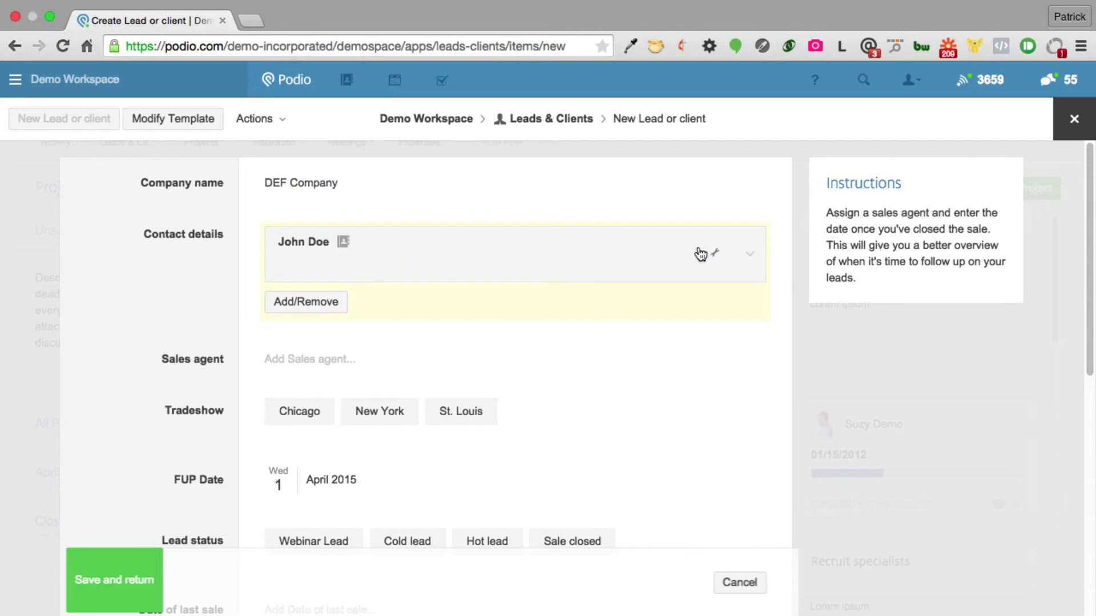
{"action": "left_click", "coordinate": [715, 254]}
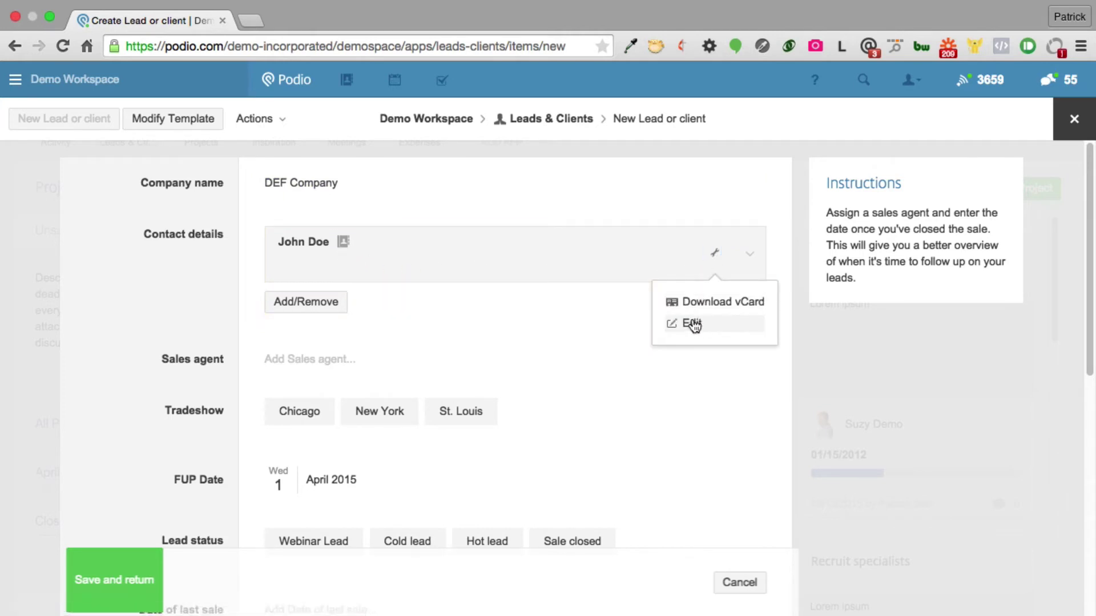
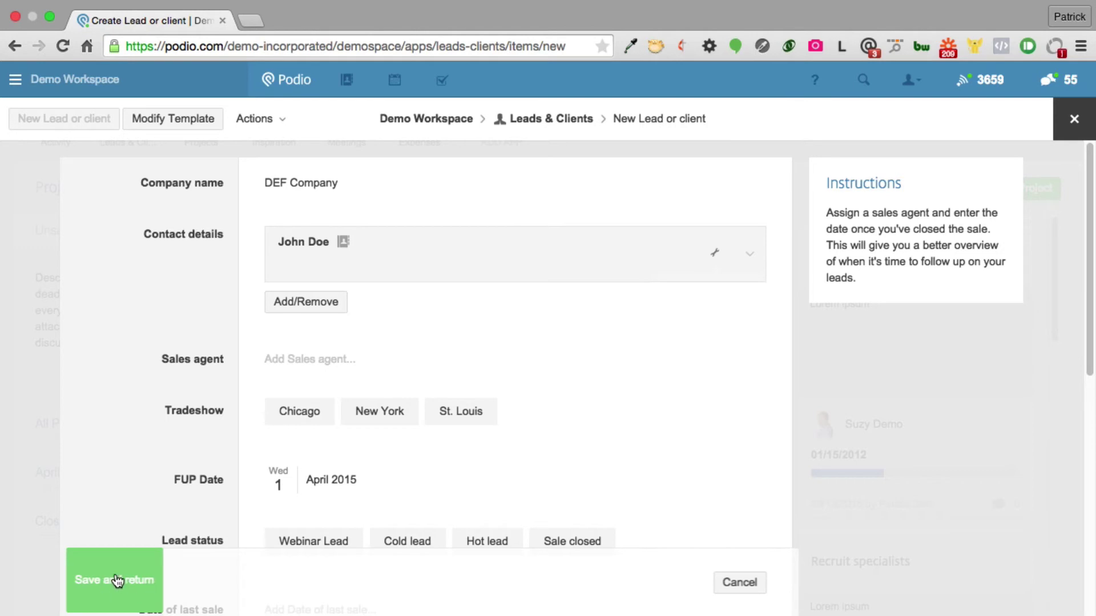
{"action": "left_click", "coordinate": [109, 582]}
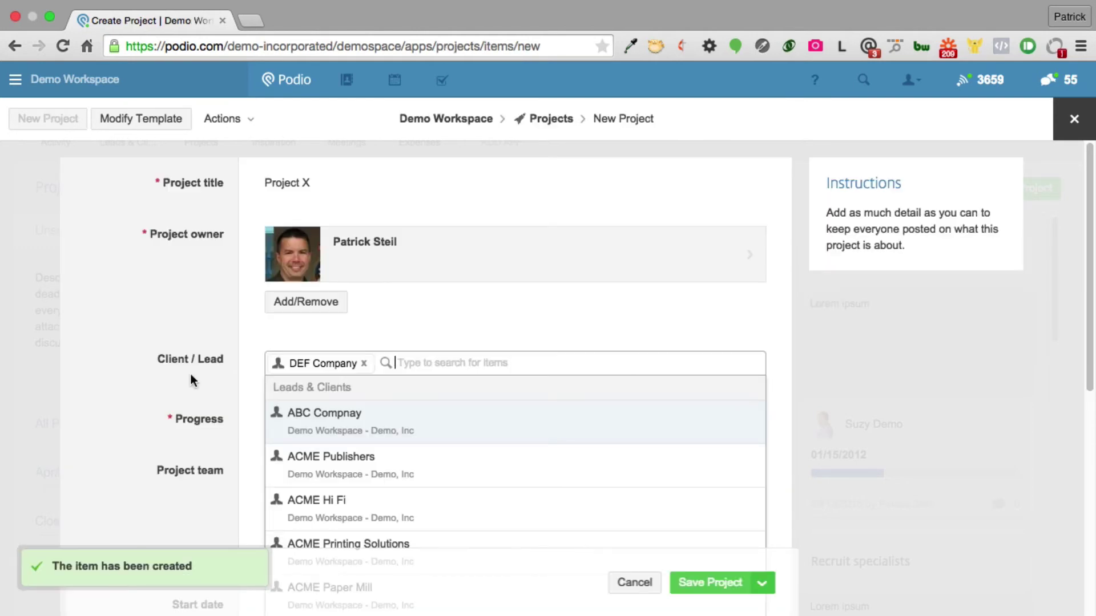
{"action": "left_click", "coordinate": [214, 331]}
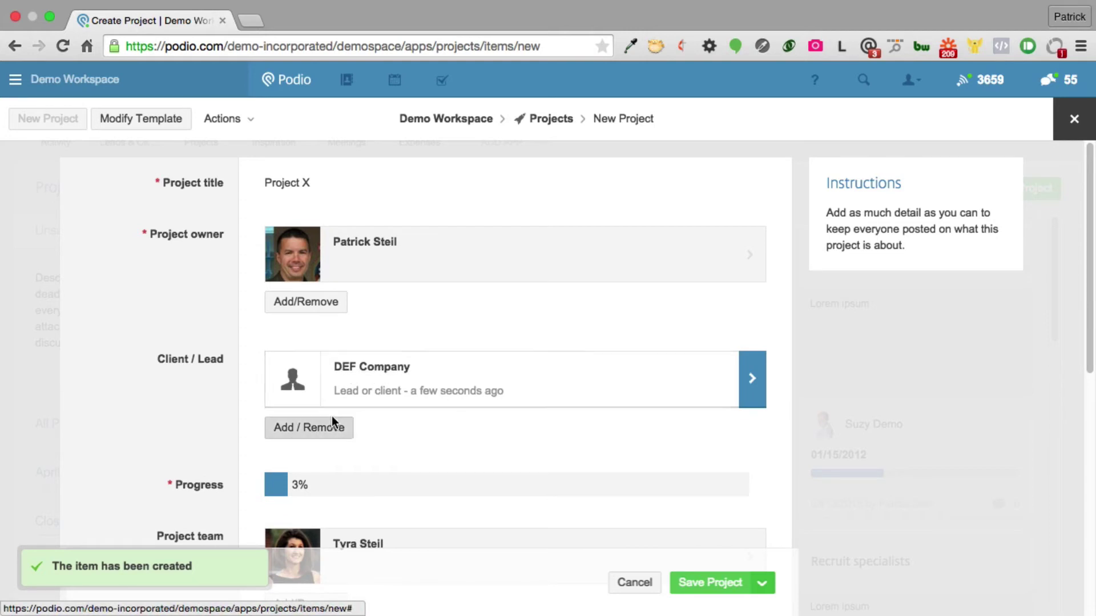
Open the linked DEF Company item in a separate browser tab to view its record, and close that tab
{"action": "left_click", "coordinate": [366, 371], "text": "super"}
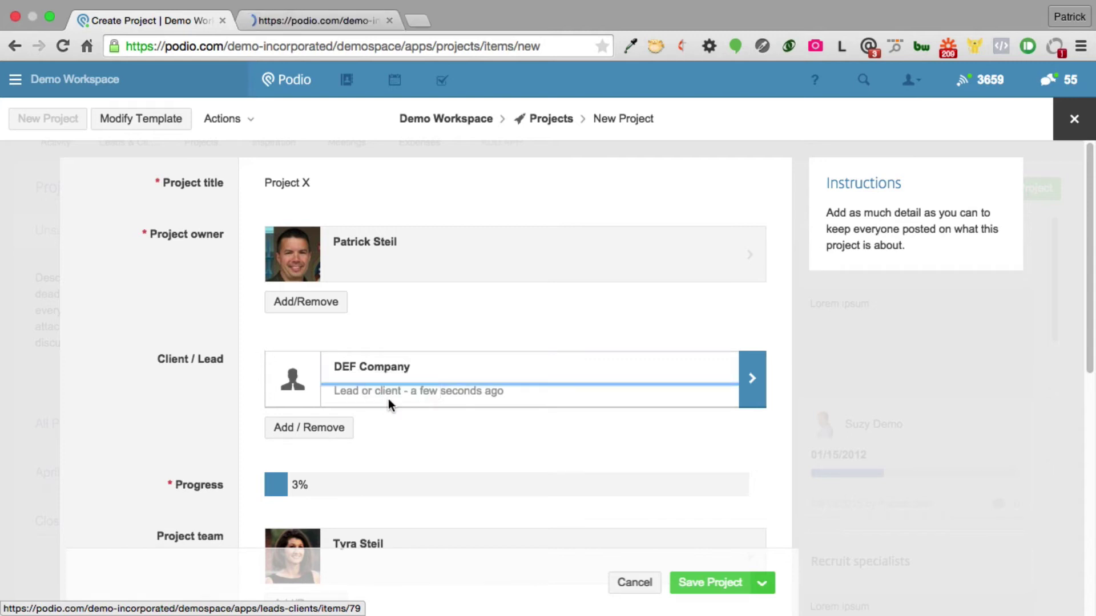
{"action": "left_click", "coordinate": [347, 23]}
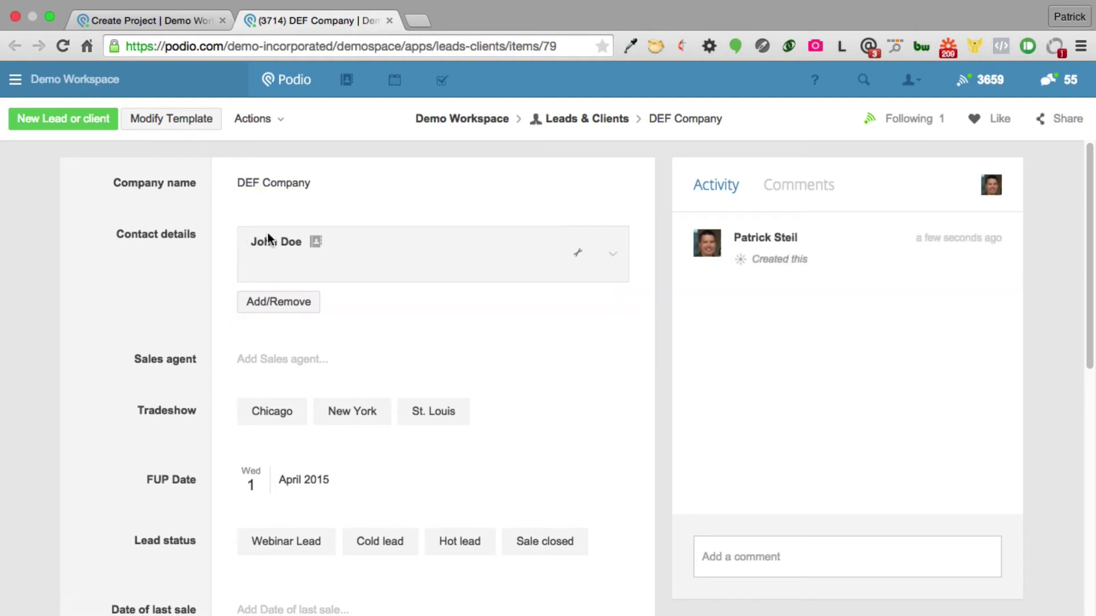
{"action": "left_click", "coordinate": [389, 21]}
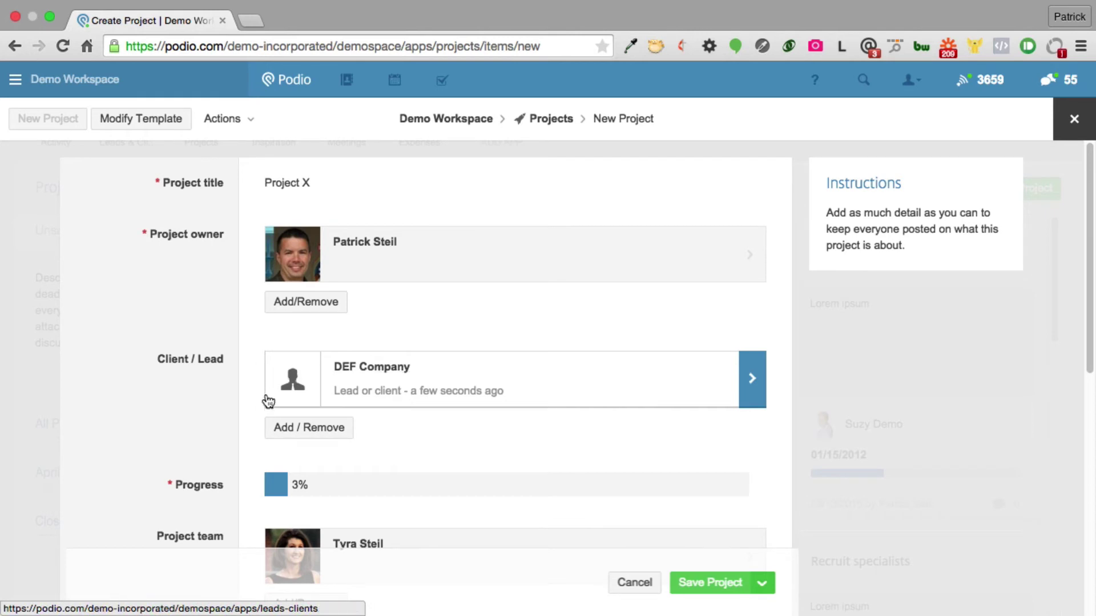
Start another new item from the Client / Lead field, review the lead template's fields without changes, and cancel back to the project
{"action": "left_click", "coordinate": [311, 429]}
{"action": "scroll", "coordinate": [351, 424], "scroll_direction": "down", "scroll_amount": 5}
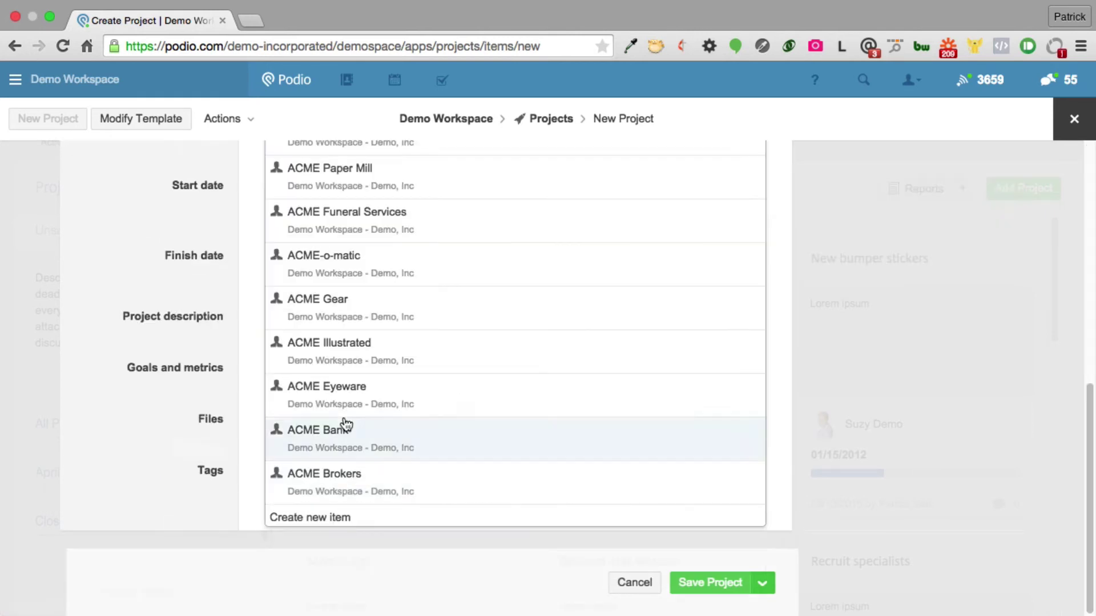
{"action": "left_click", "coordinate": [312, 517]}
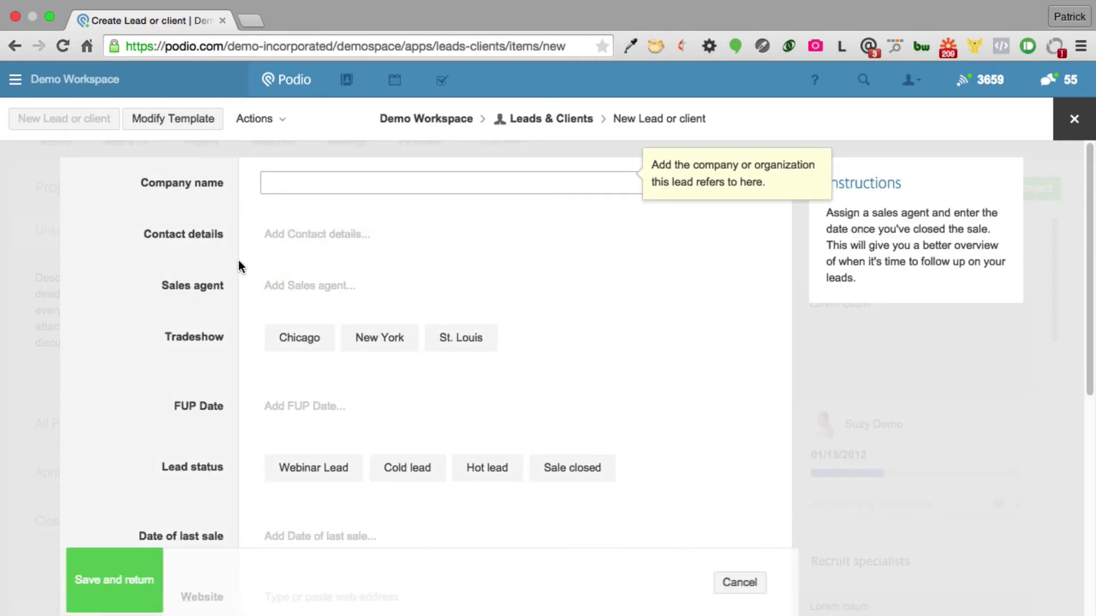
{"action": "left_click", "coordinate": [173, 118]}
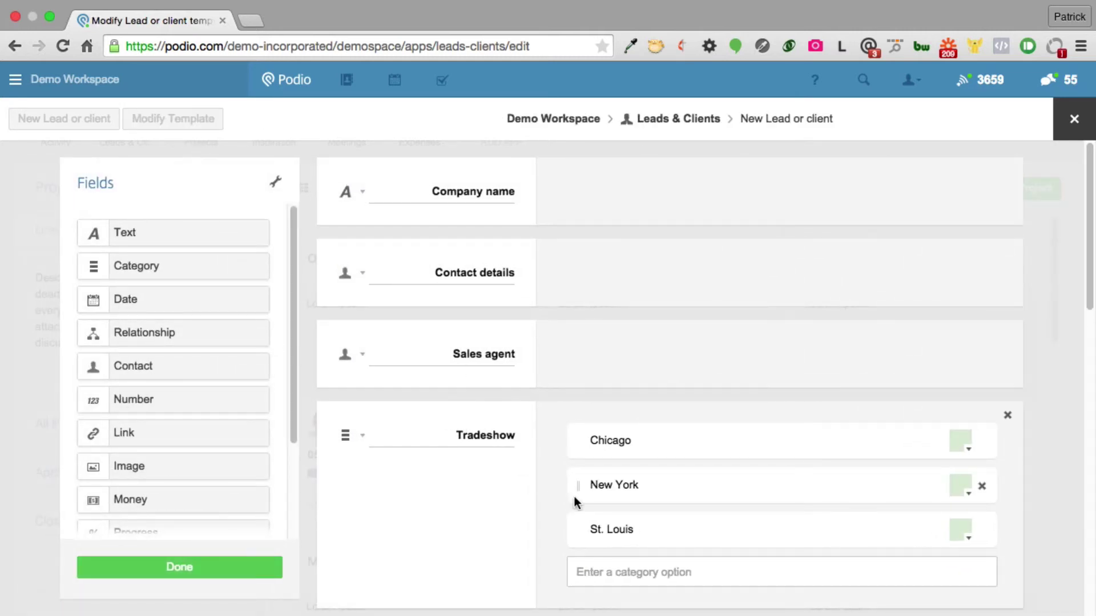
{"action": "scroll", "coordinate": [573, 479], "scroll_direction": "down", "scroll_amount": 1}
{"action": "scroll", "coordinate": [474, 484], "scroll_direction": "down", "scroll_amount": 6}
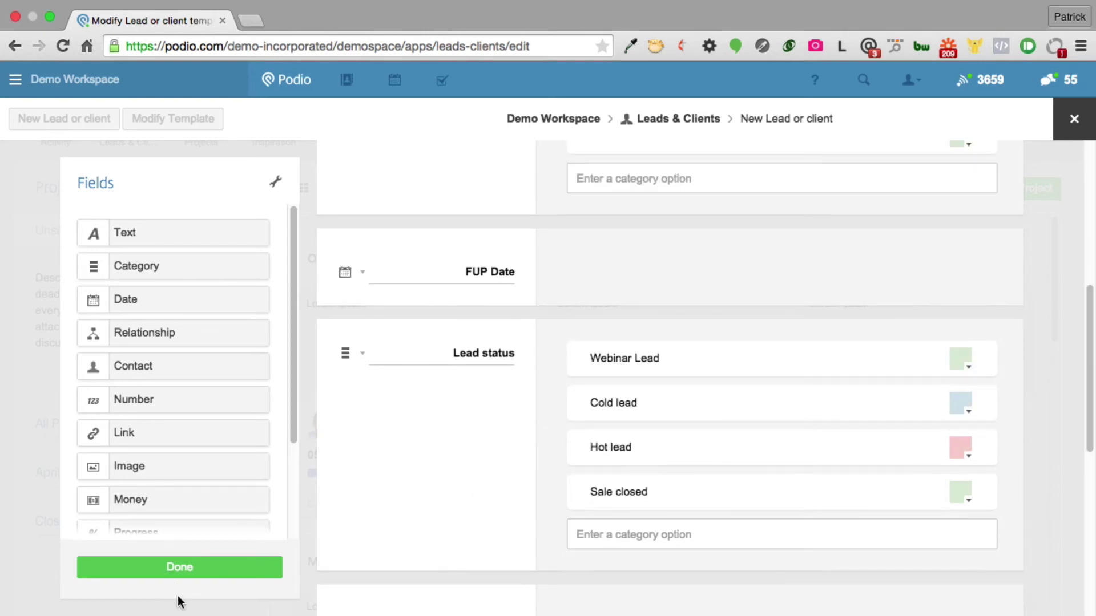
{"action": "left_click", "coordinate": [170, 573]}
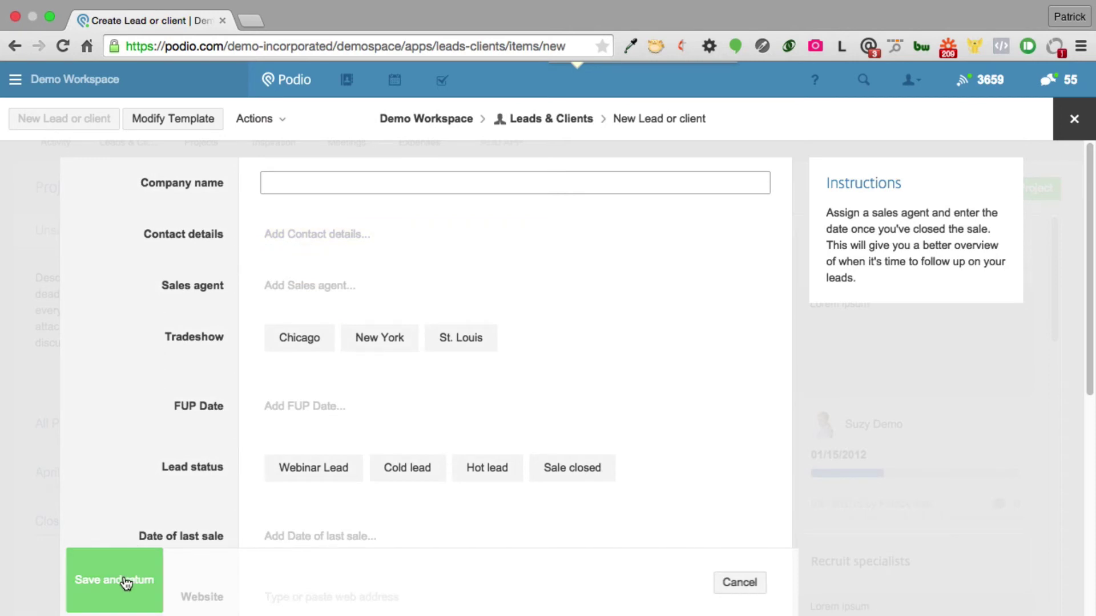
{"action": "left_click", "coordinate": [740, 582]}
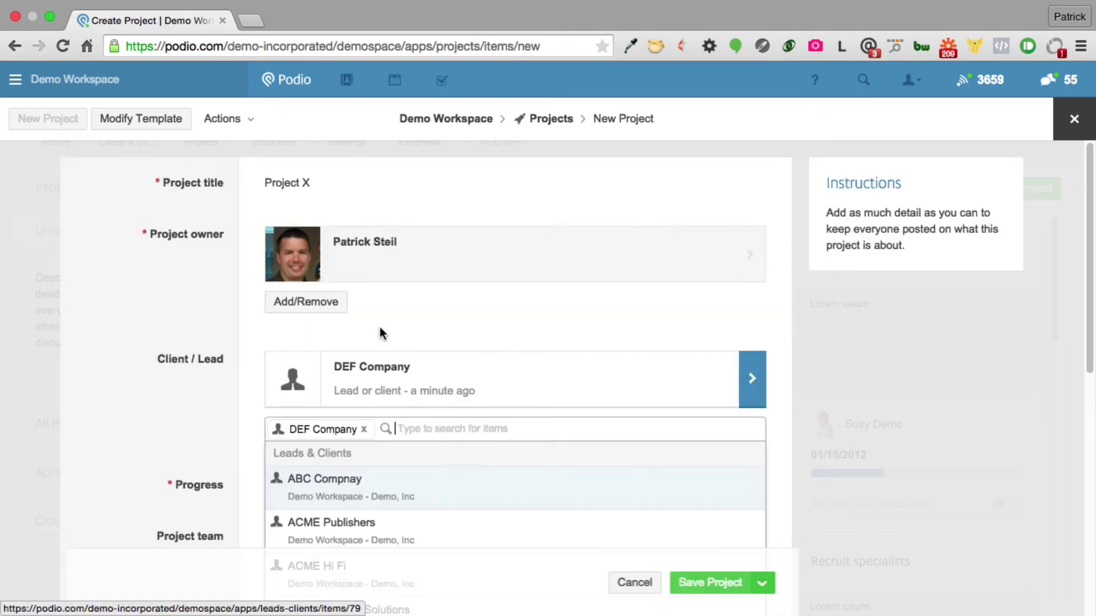
{"action": "left_click", "coordinate": [238, 363]}
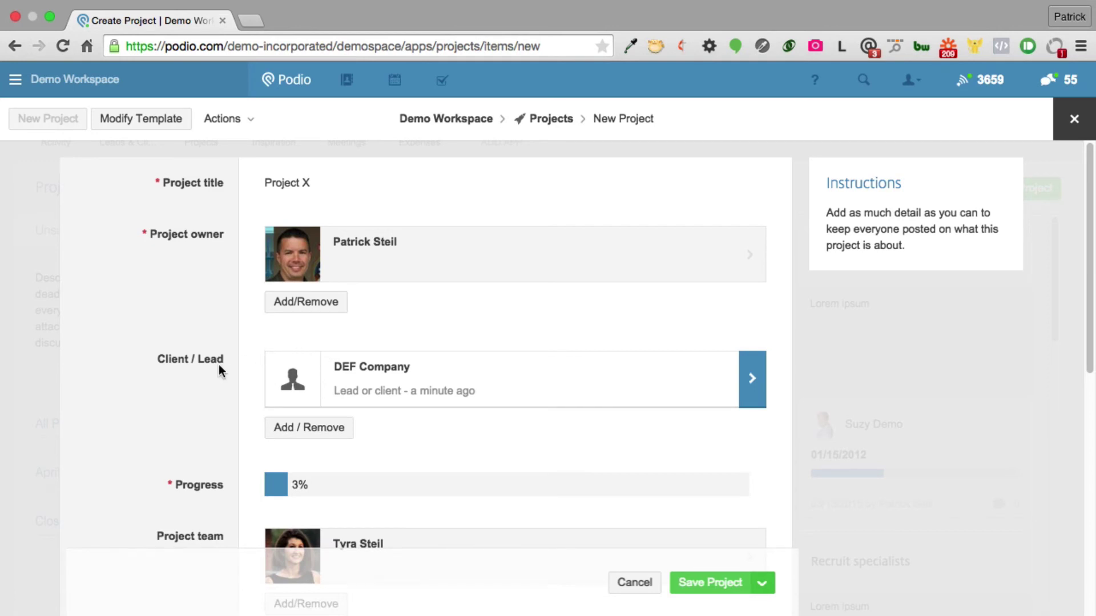
Look over the remaining fields of the new Project X form and save the project
{"action": "scroll", "coordinate": [219, 368], "scroll_direction": "down", "scroll_amount": 3}
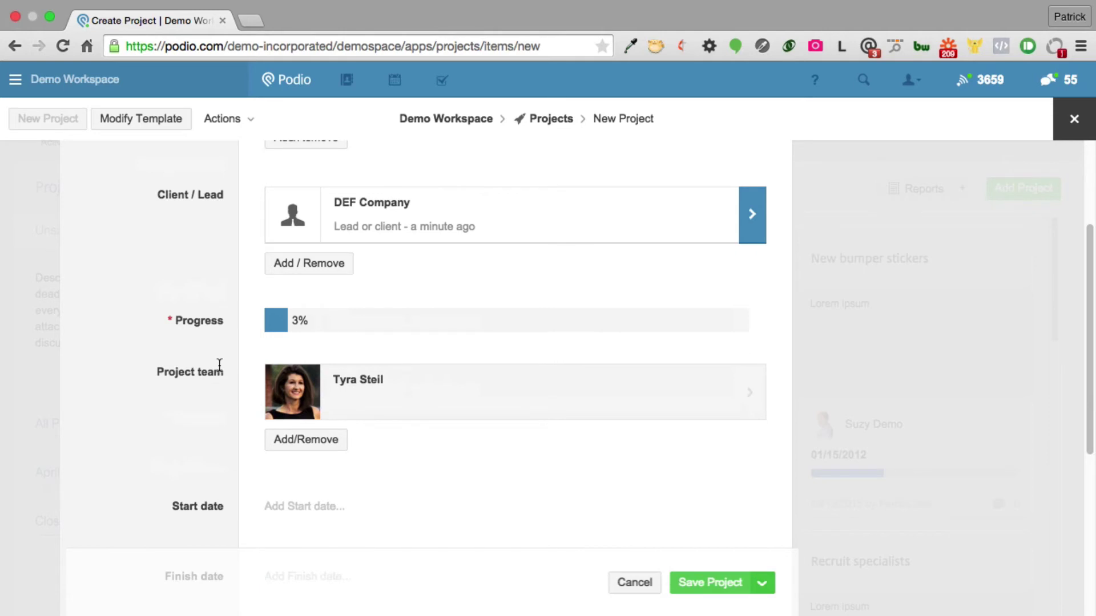
{"action": "scroll", "coordinate": [219, 365], "scroll_direction": "up", "scroll_amount": 3}
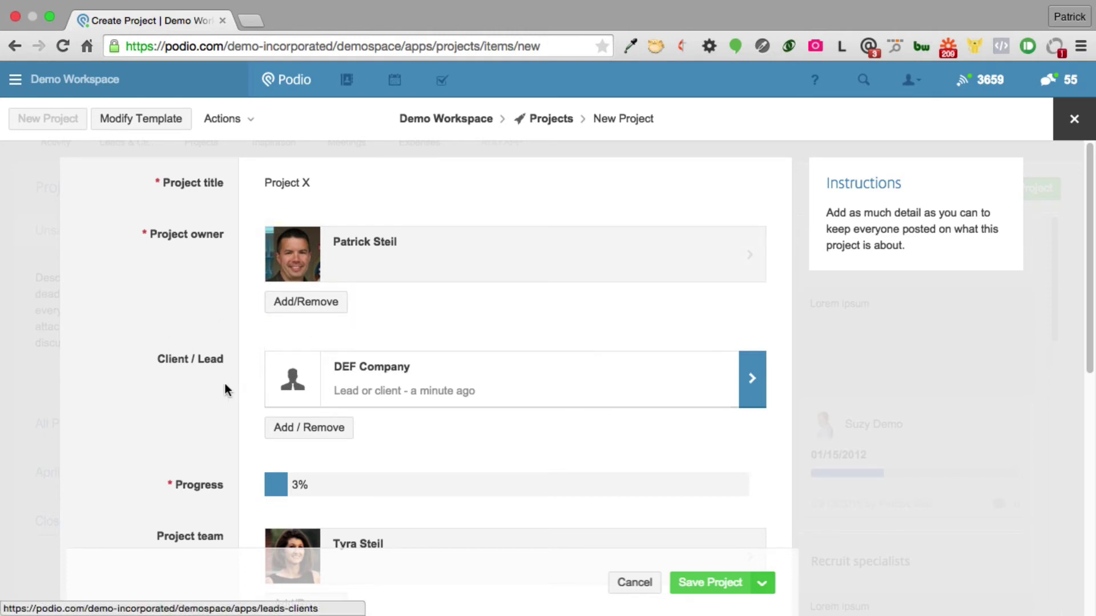
{"action": "scroll", "coordinate": [186, 384], "scroll_direction": "down", "scroll_amount": 3}
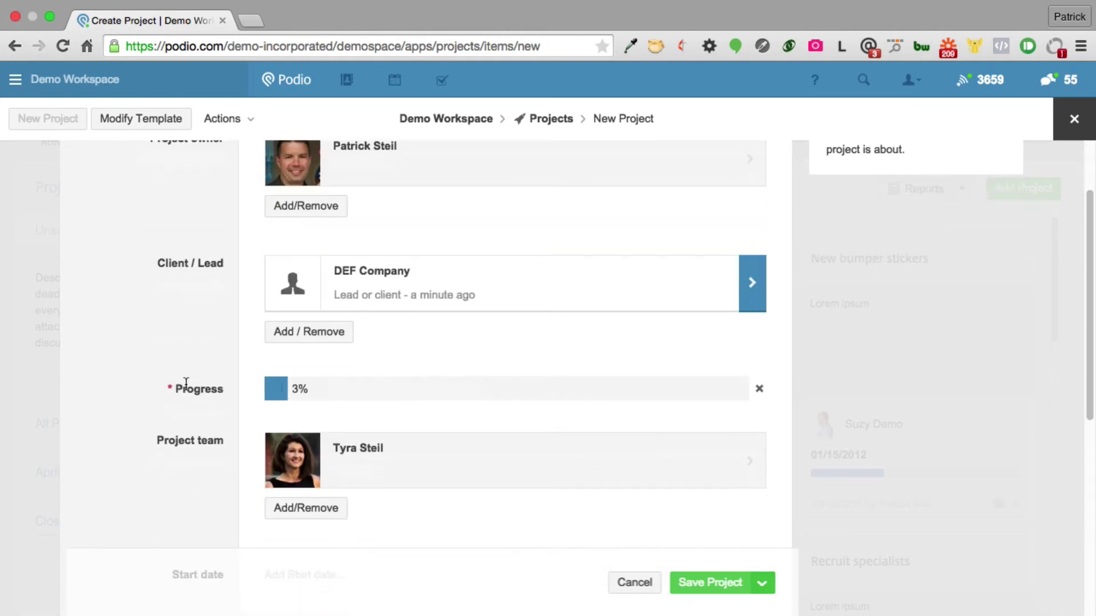
{"action": "scroll", "coordinate": [186, 383], "scroll_direction": "down", "scroll_amount": 10}
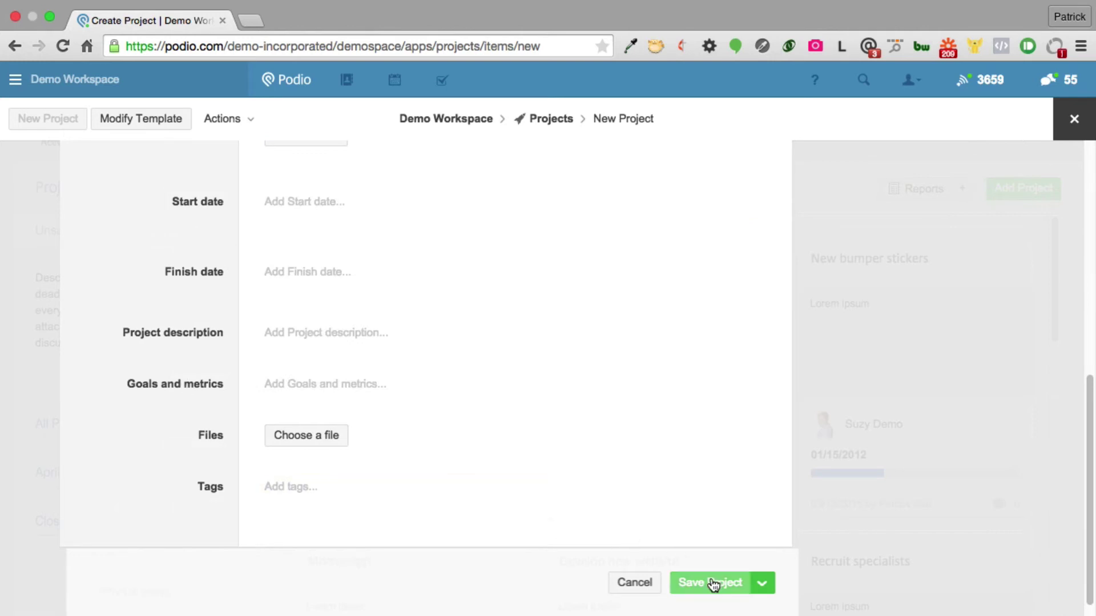
{"action": "left_click", "coordinate": [714, 583]}
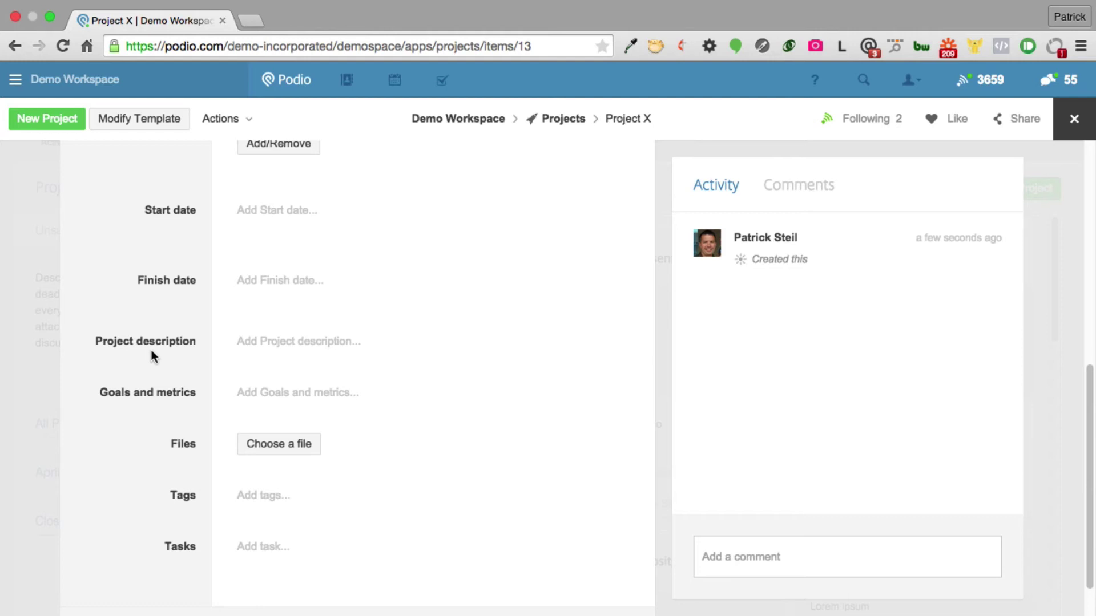
Review the saved project's fields from title to tasks and close it to return to the Projects list
{"action": "scroll", "coordinate": [150, 350], "scroll_direction": "up", "scroll_amount": 8}
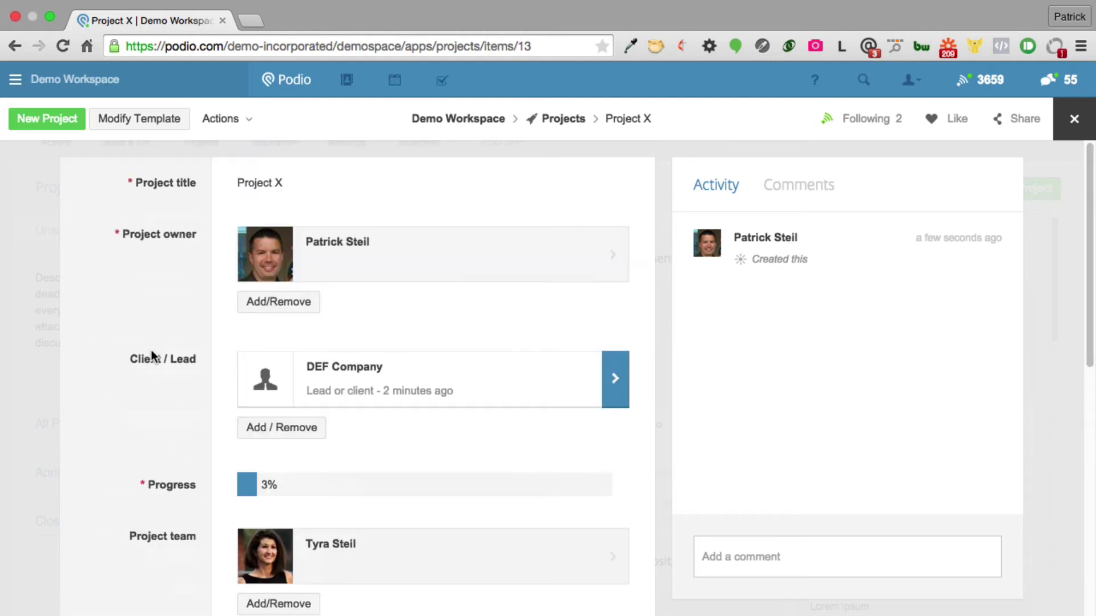
{"action": "scroll", "coordinate": [151, 351], "scroll_direction": "down", "scroll_amount": 10}
{"action": "scroll", "coordinate": [181, 270], "scroll_direction": "up", "scroll_amount": 10}
{"action": "left_click", "coordinate": [42, 166]}
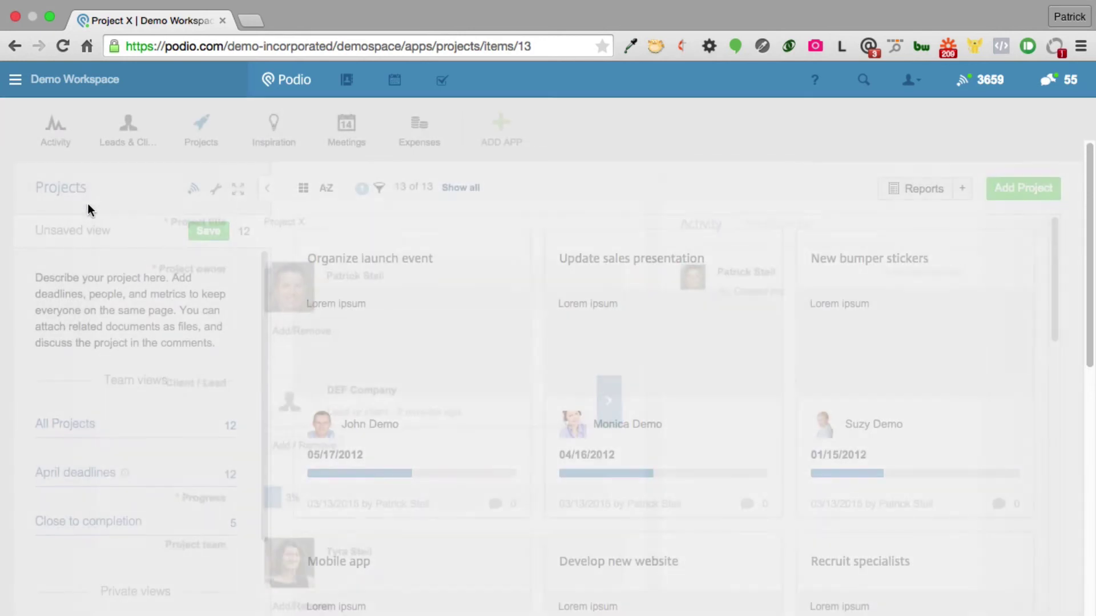
{"action": "left_click", "coordinate": [431, 280]}
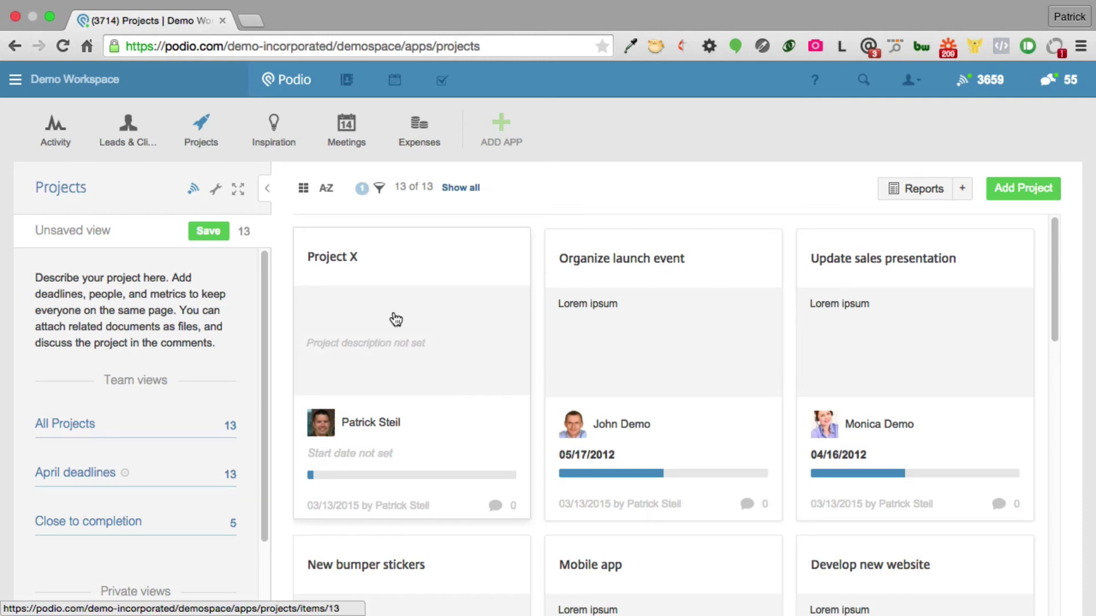
Reopen Project X, begin a comment on it, and check its project team and date fields
{"action": "left_click", "coordinate": [416, 319]}
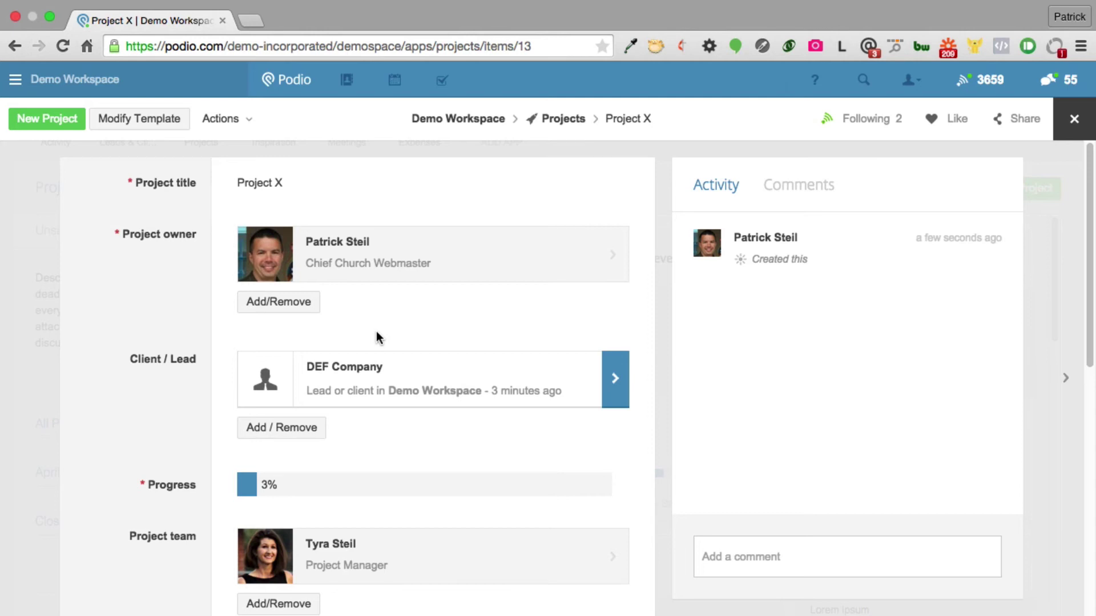
{"action": "left_click", "coordinate": [720, 558]}
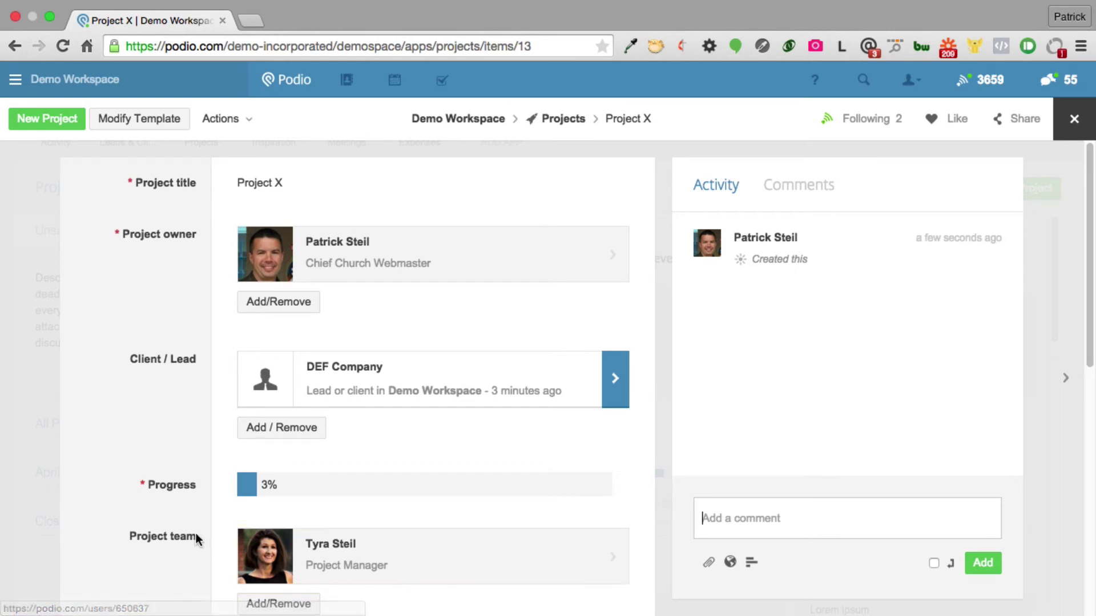
{"action": "scroll", "coordinate": [318, 480], "scroll_direction": "down", "scroll_amount": 7}
{"action": "scroll", "coordinate": [311, 257], "scroll_direction": "up", "scroll_amount": 1}
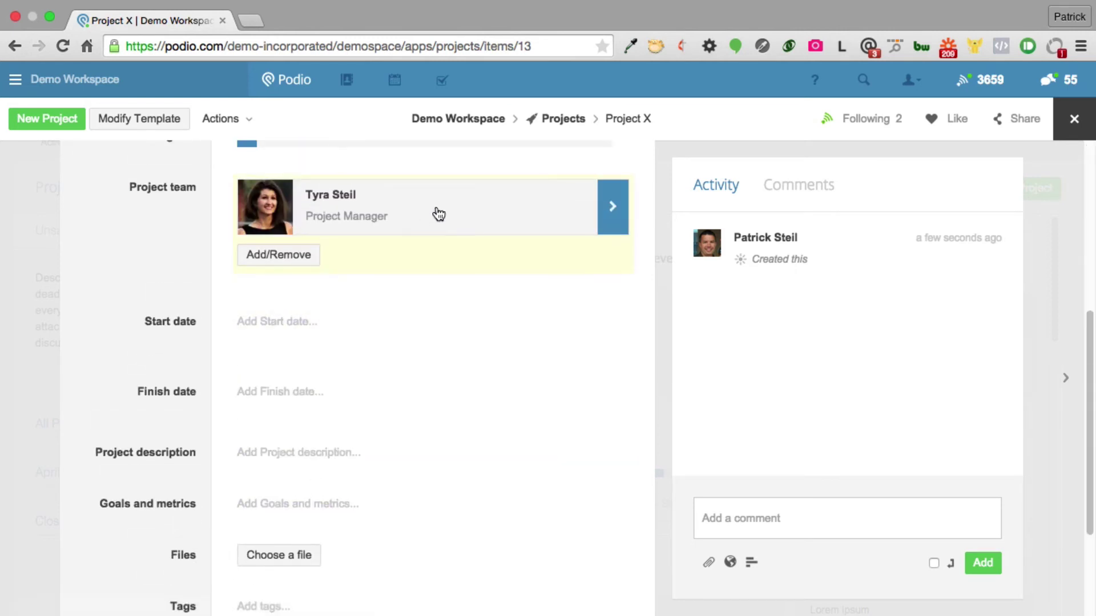
{"action": "scroll", "coordinate": [343, 226], "scroll_direction": "up", "scroll_amount": 1}
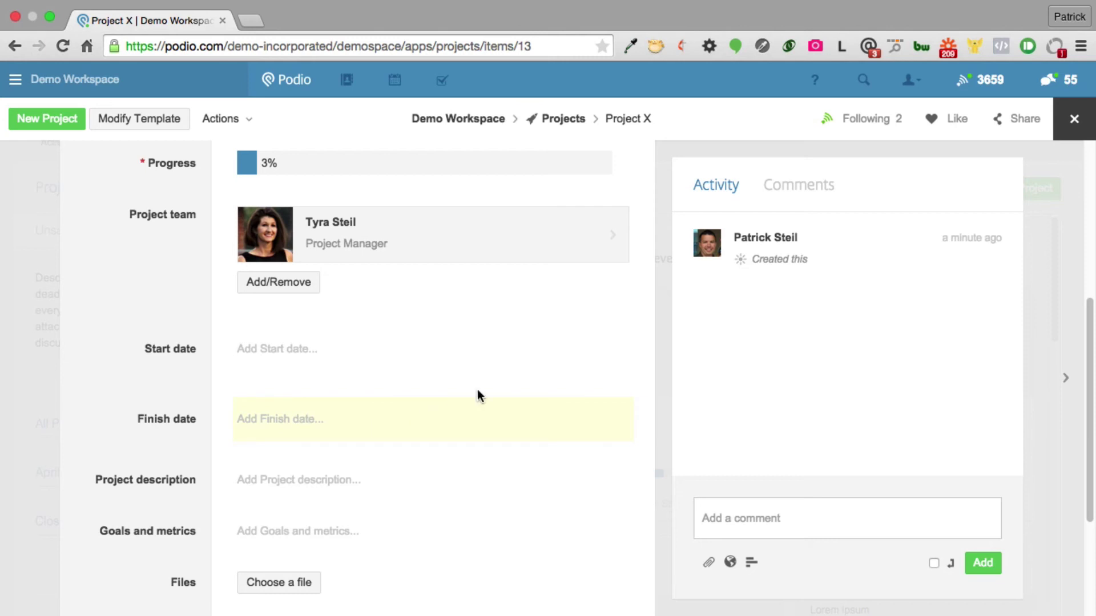
Post a comment on Project X that mentions the project team member, followed by ", hey what do you think..."
{"action": "left_click", "coordinate": [782, 516]}
{"action": "type", "text": "@"}
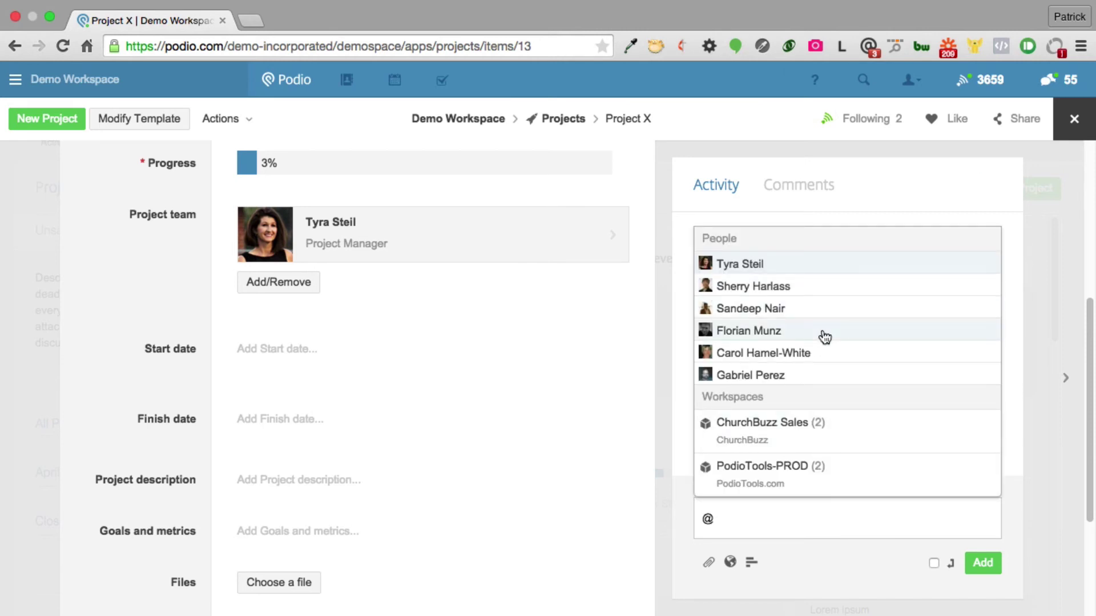
{"action": "type", "text": "ed"}
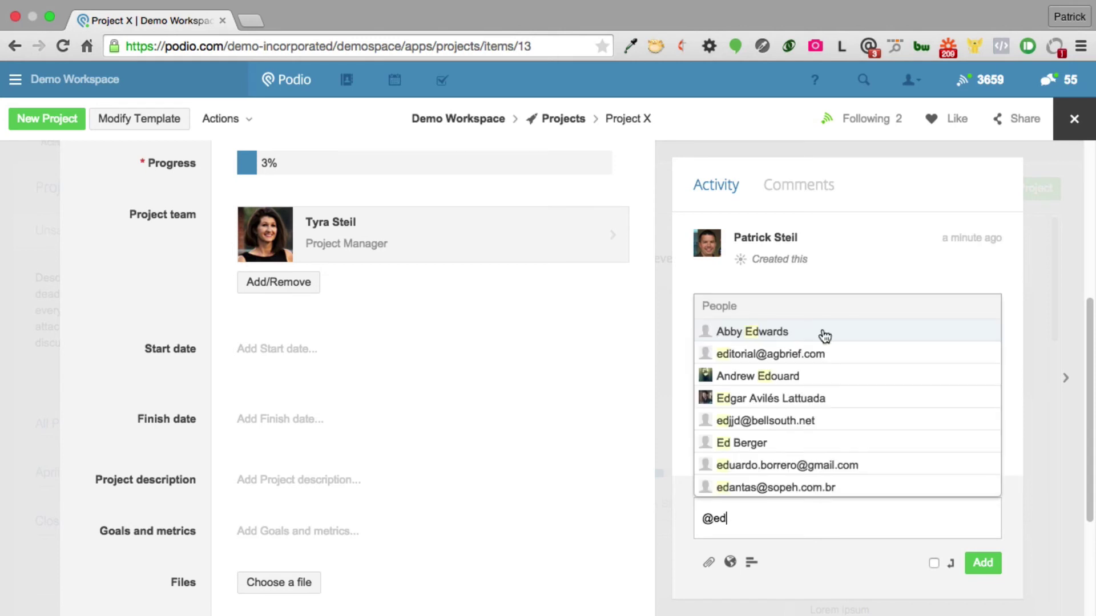
{"action": "key", "text": "BackSpace"}
{"action": "key", "text": "BackSpace"}
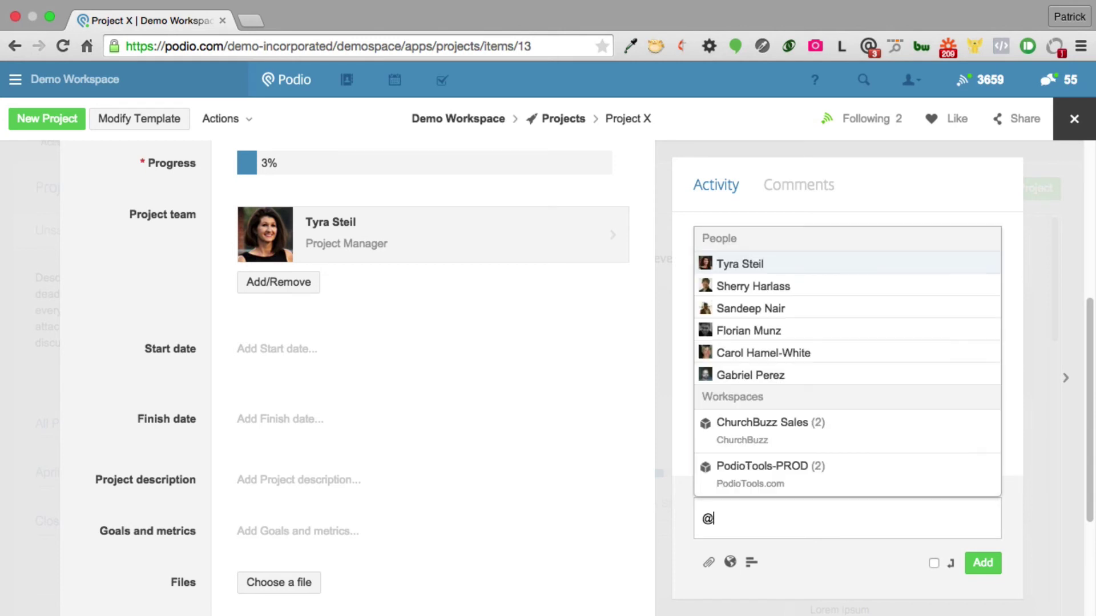
{"action": "type", "text": "ty"}
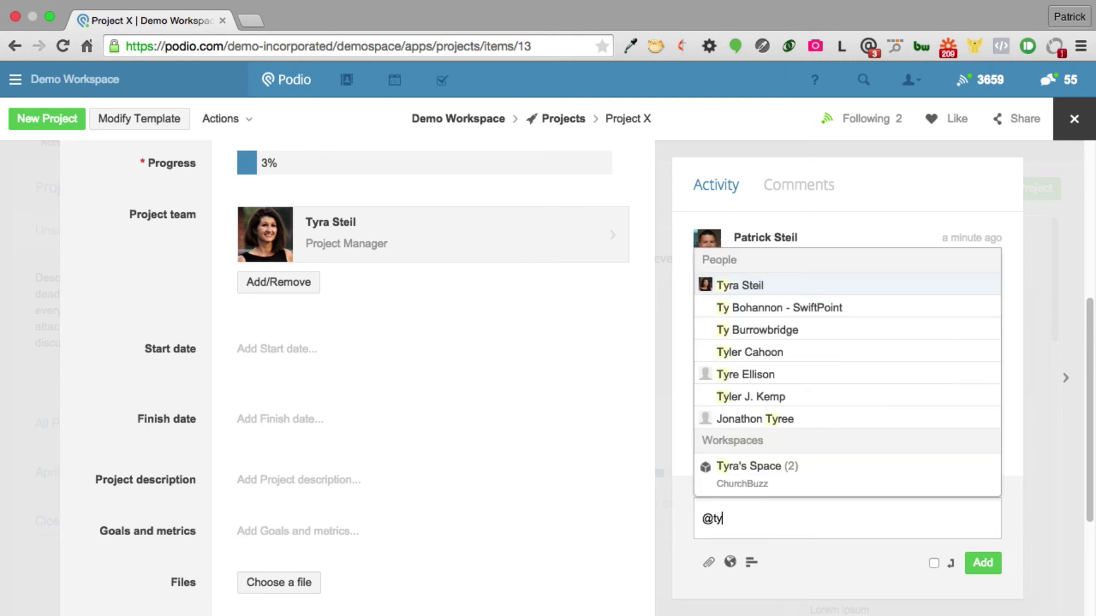
{"action": "left_click", "coordinate": [773, 284]}
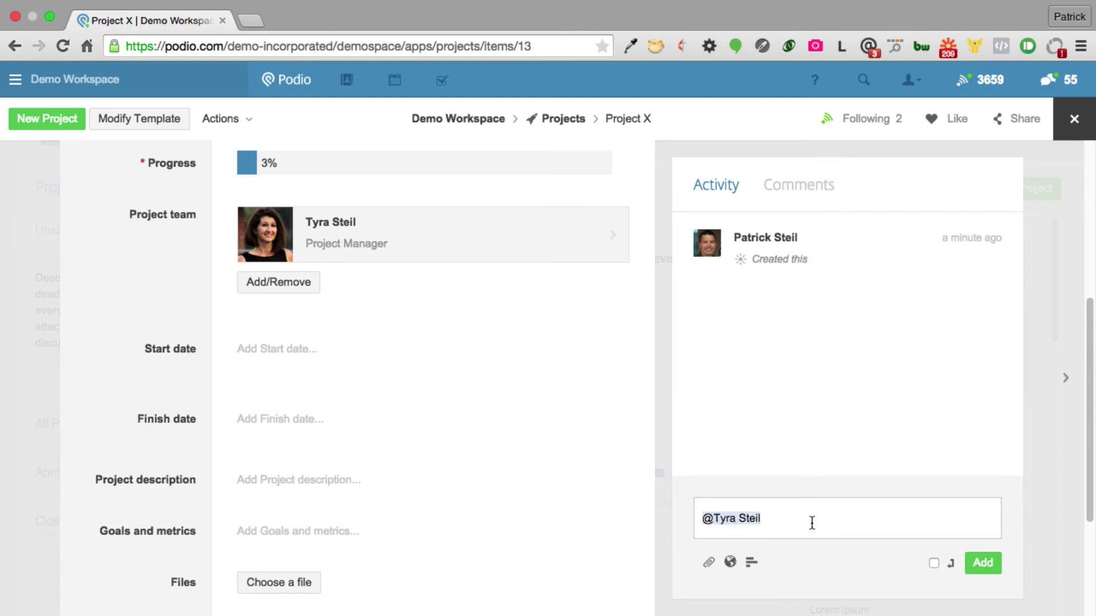
{"action": "type", "text": ", hey what do you think..."}
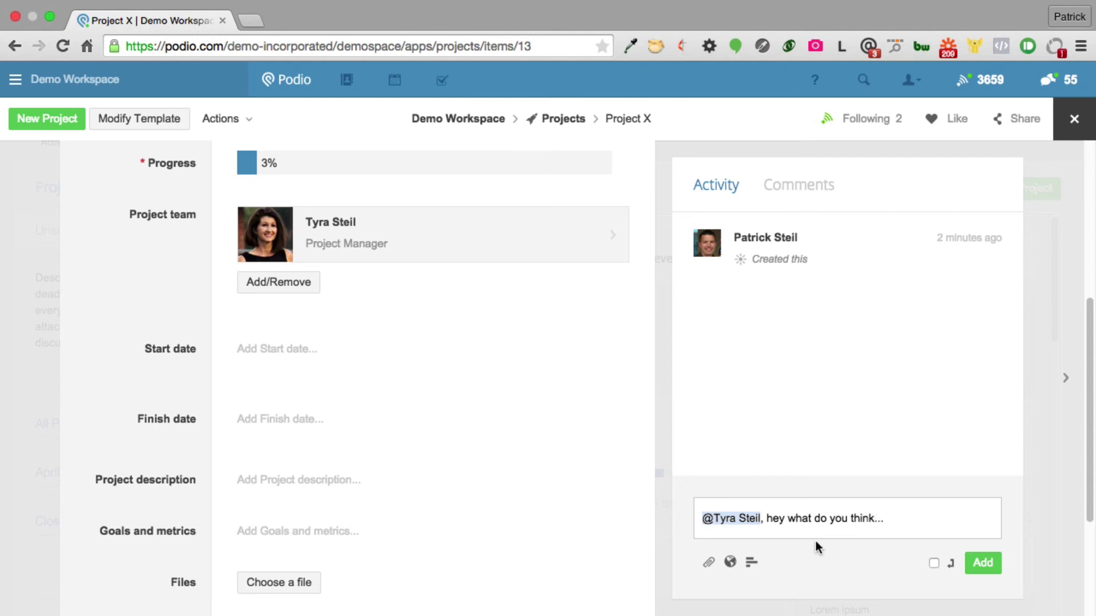
{"action": "left_click", "coordinate": [983, 565]}
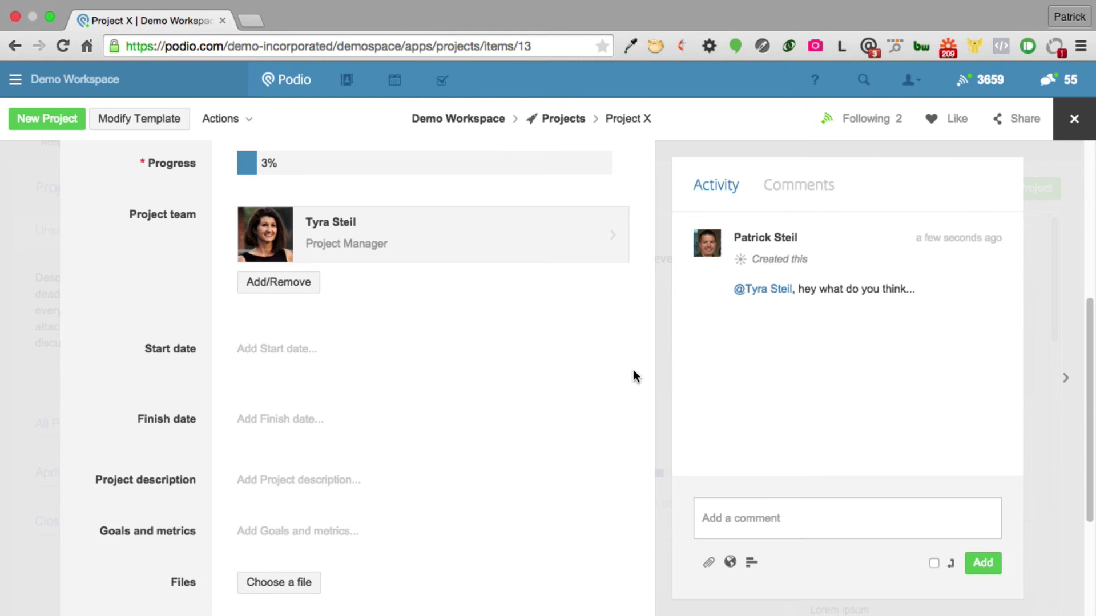
Stop following Project X, follow it again, and close the project to return to the Projects list
{"action": "scroll", "coordinate": [632, 370], "scroll_direction": "up", "scroll_amount": 5}
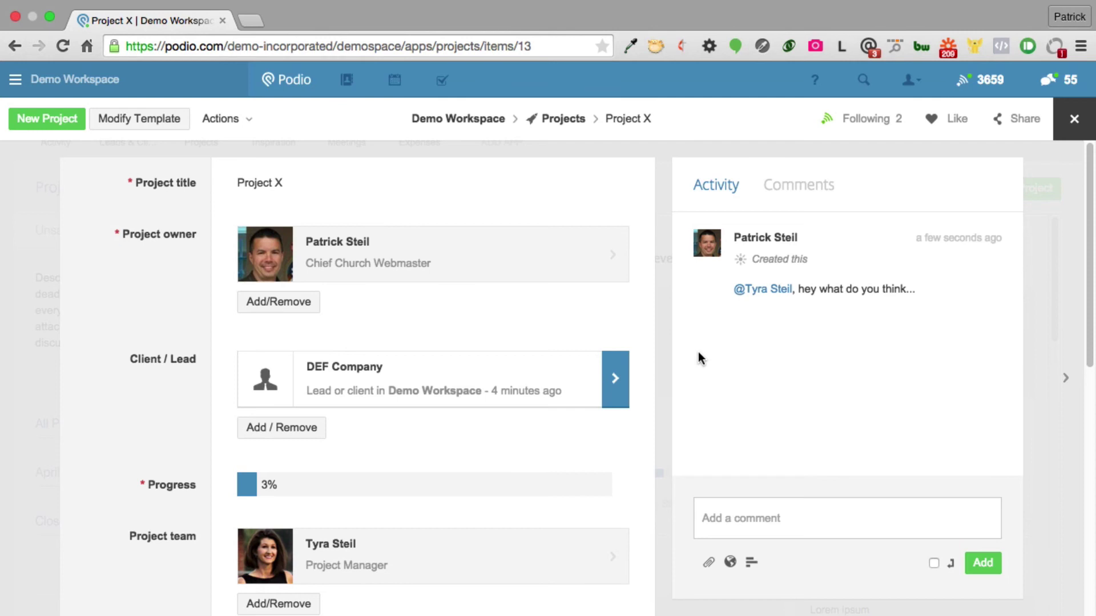
{"action": "left_click", "coordinate": [869, 122]}
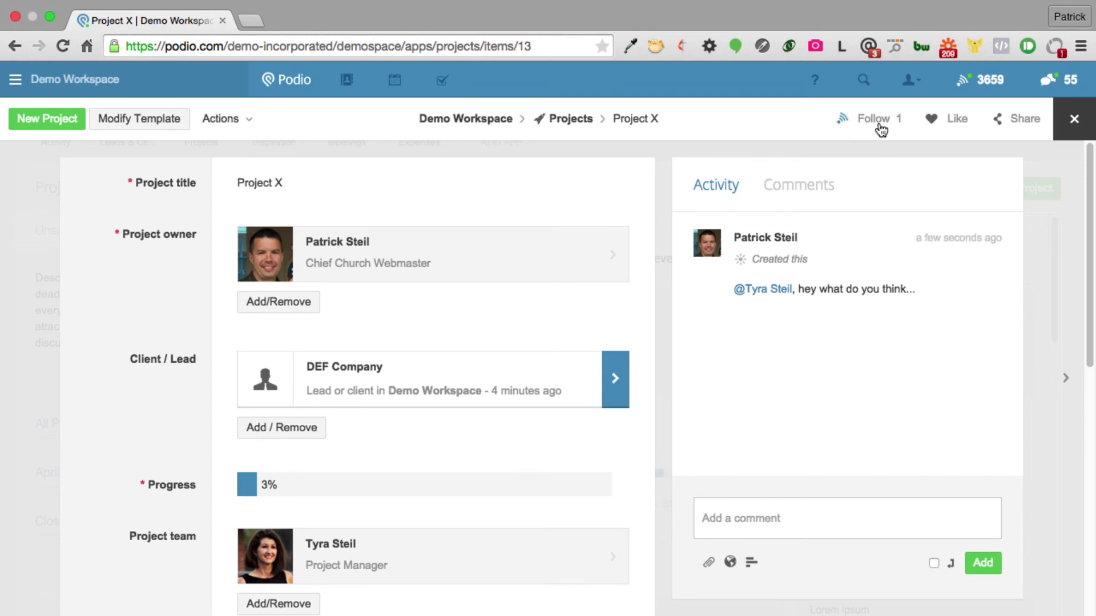
{"action": "left_click", "coordinate": [875, 121]}
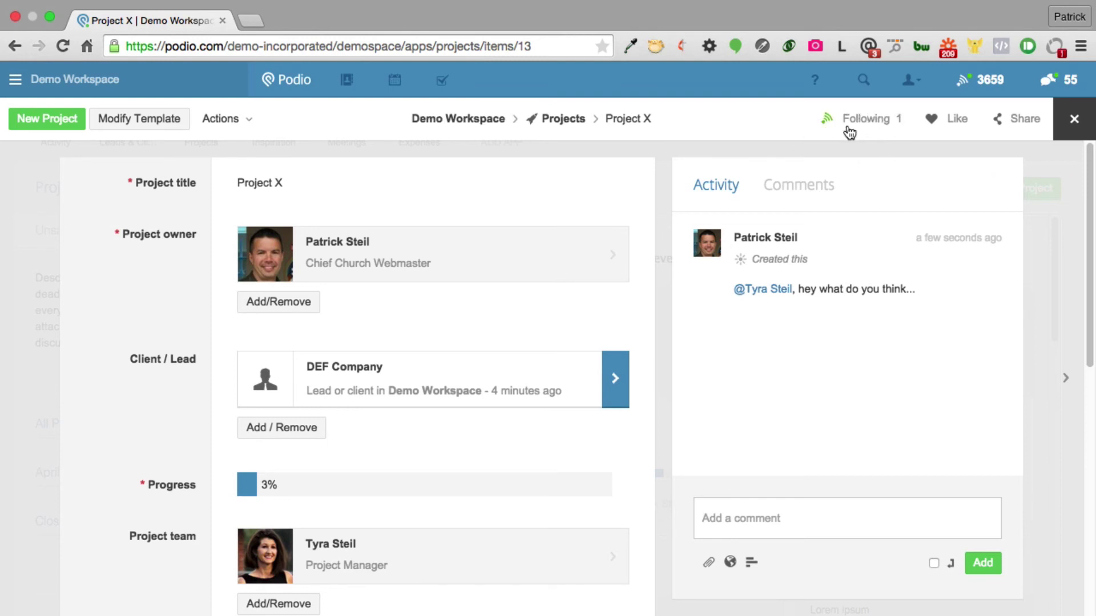
{"action": "left_click", "coordinate": [876, 117]}
{"action": "left_click", "coordinate": [938, 121]}
{"action": "left_click", "coordinate": [13, 239]}
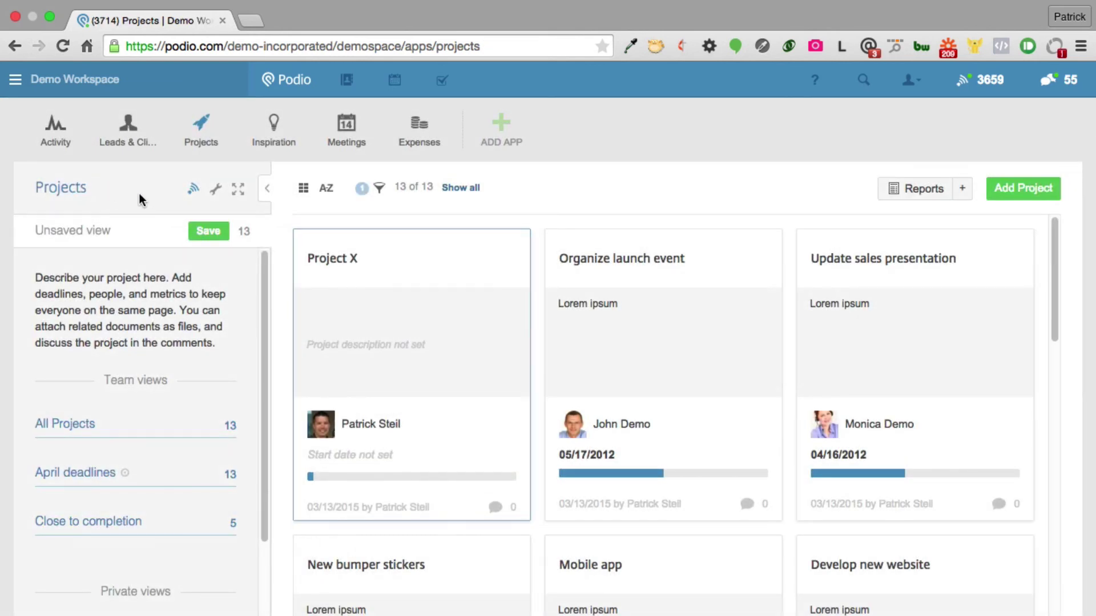
Follow the Projects app as a whole
{"action": "left_click", "coordinate": [194, 192]}
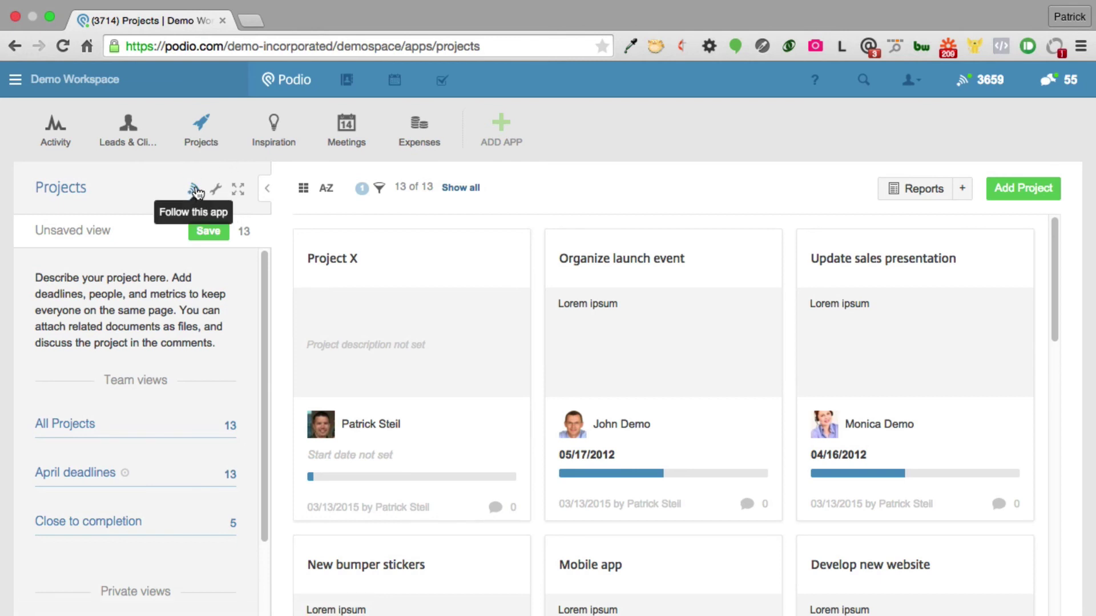
{"action": "left_click", "coordinate": [191, 191]}
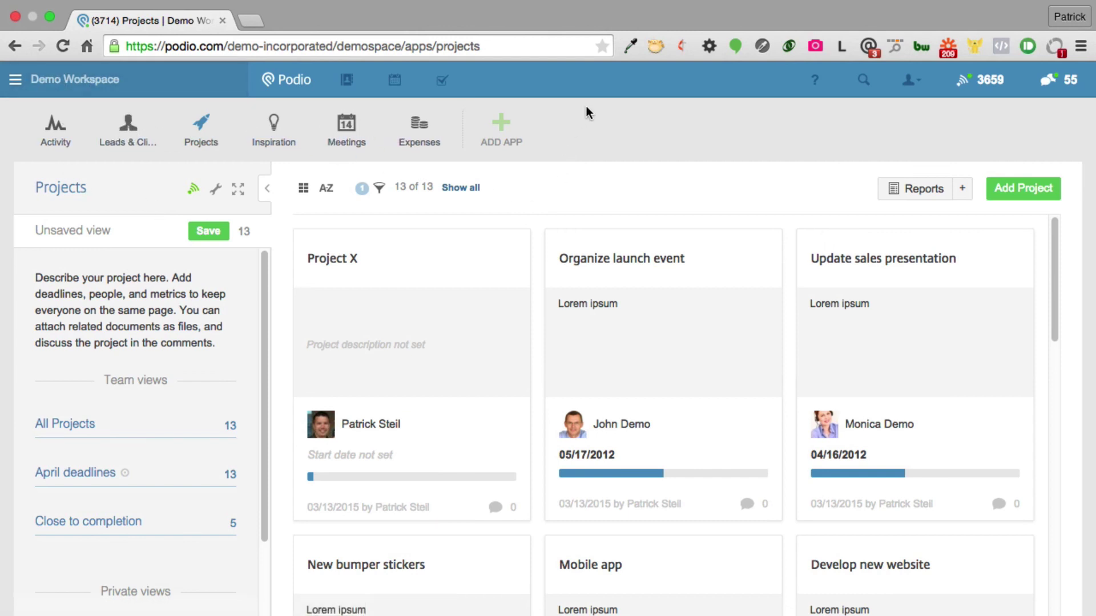
Review the App Market and build-your-own options for adding an app, open the blank new app form, and cancel it
{"action": "left_click", "coordinate": [503, 127]}
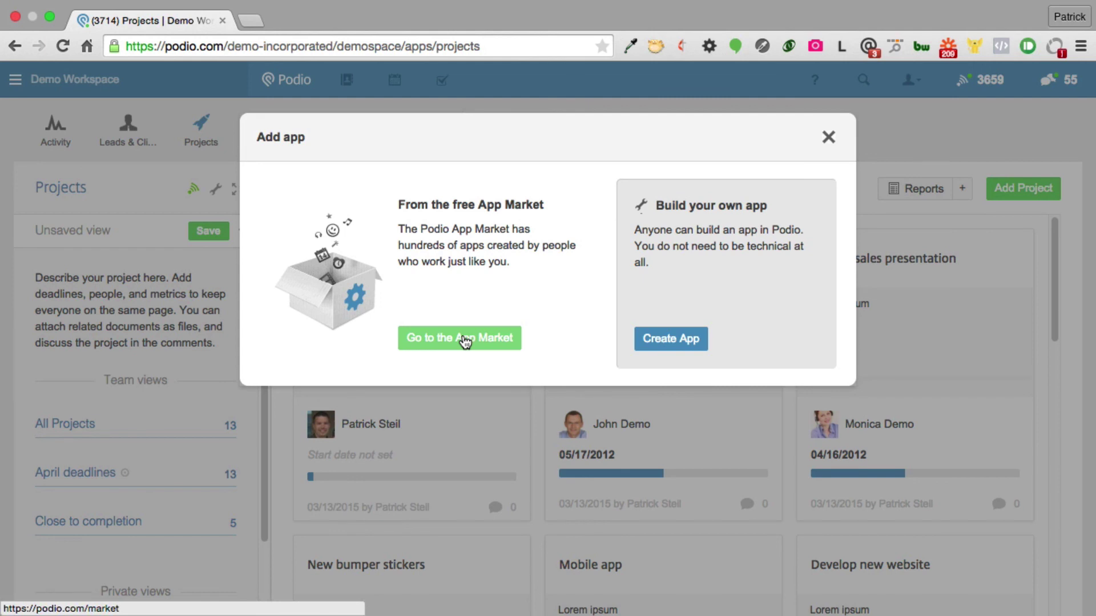
{"action": "left_click", "coordinate": [689, 341]}
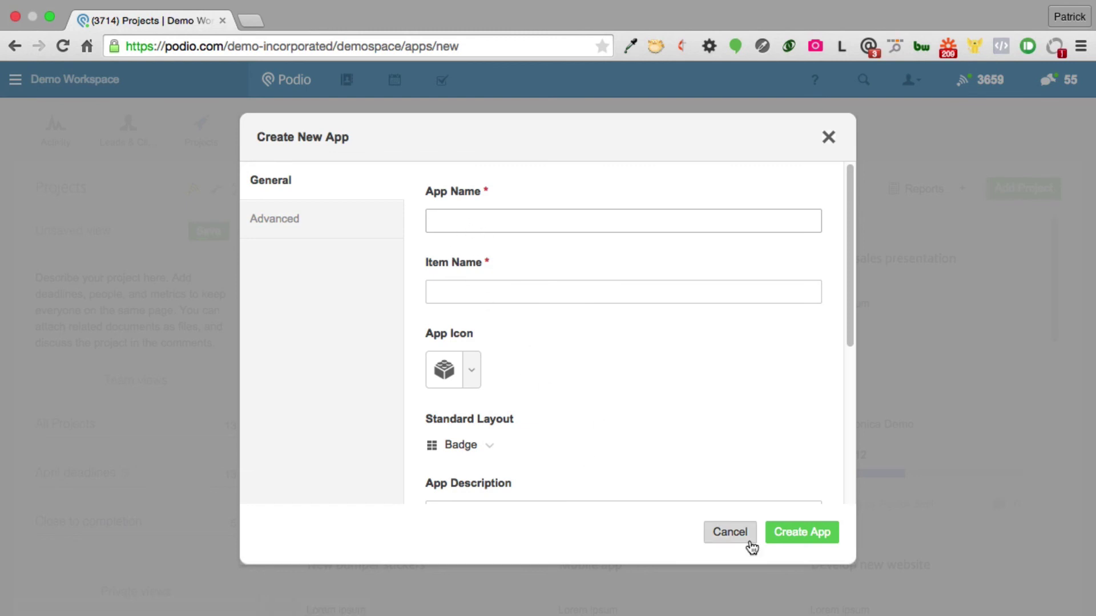
{"action": "left_click", "coordinate": [730, 532]}
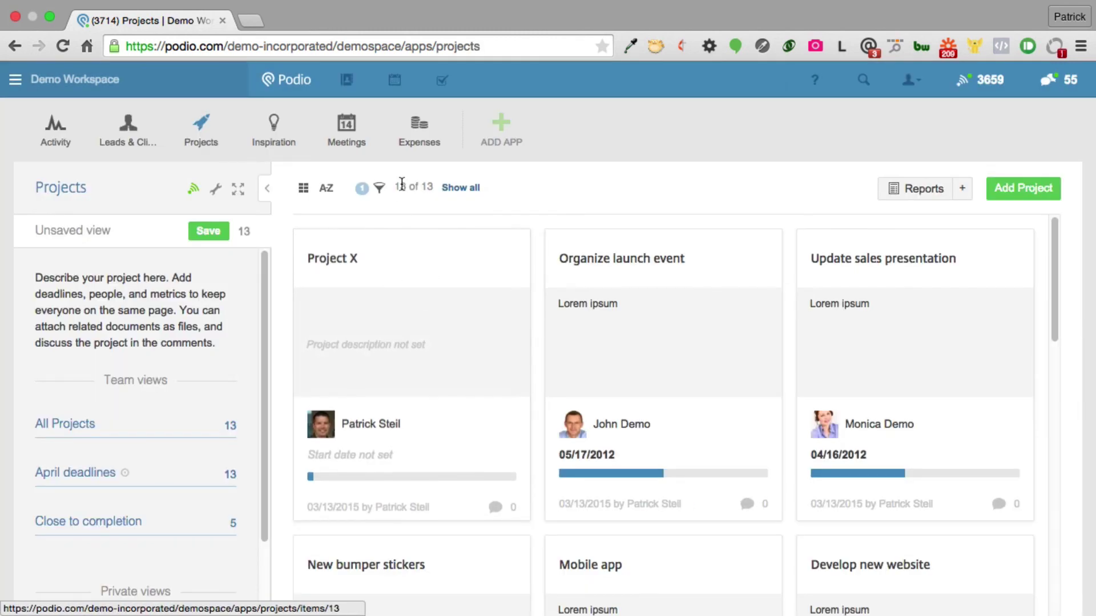
Search the Podio App Market for "graphics" to find an app to add to the workspace
{"action": "left_click", "coordinate": [499, 127]}
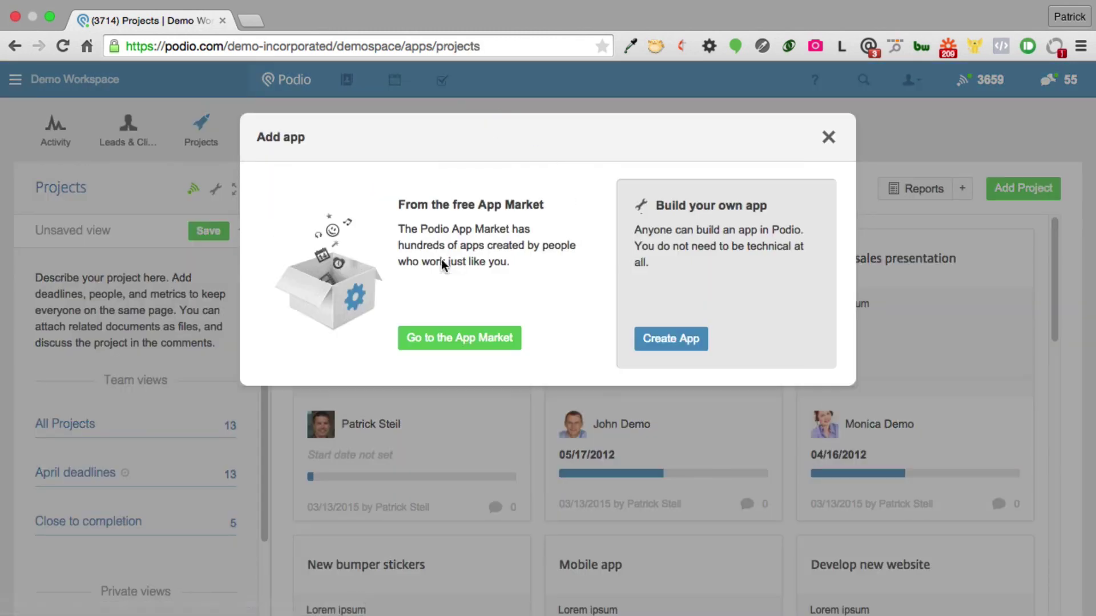
{"action": "left_click", "coordinate": [451, 340]}
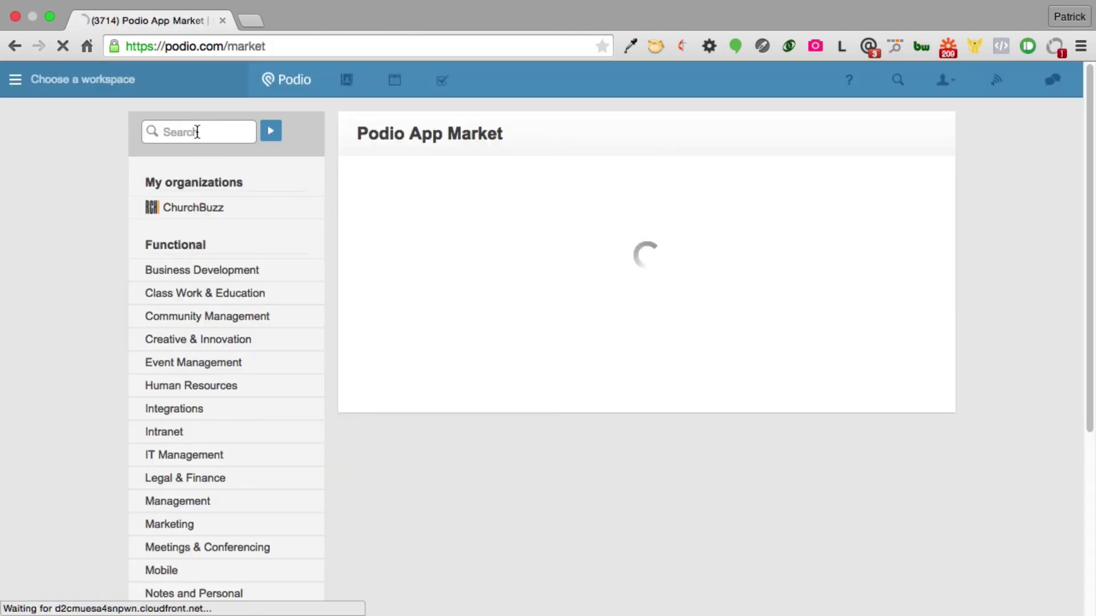
{"action": "left_click", "coordinate": [197, 133]}
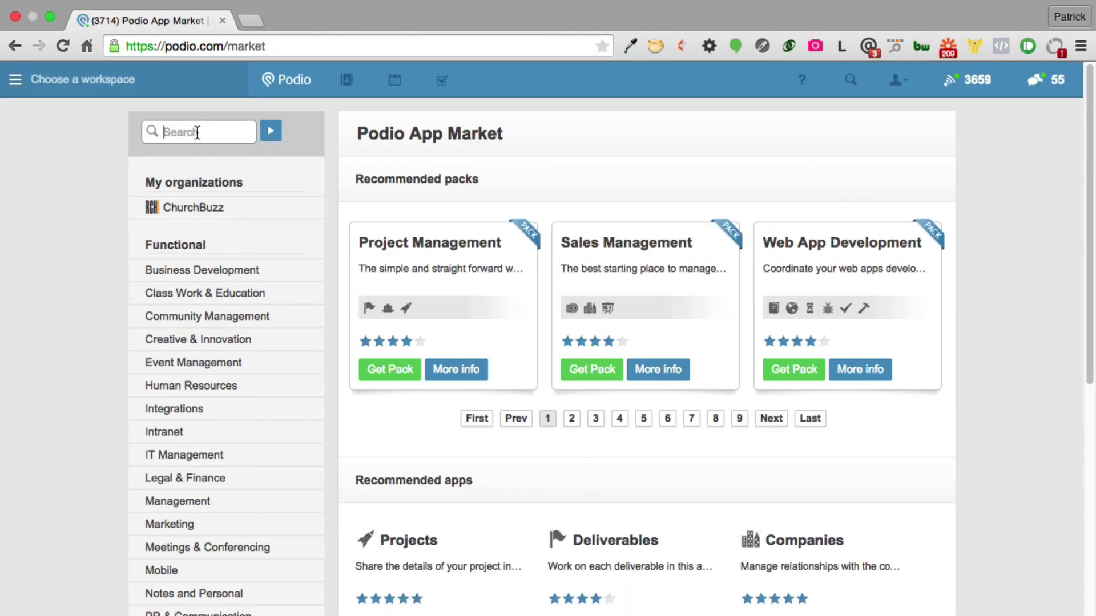
{"action": "type", "text": "graphics"}
{"action": "key", "text": "Return"}
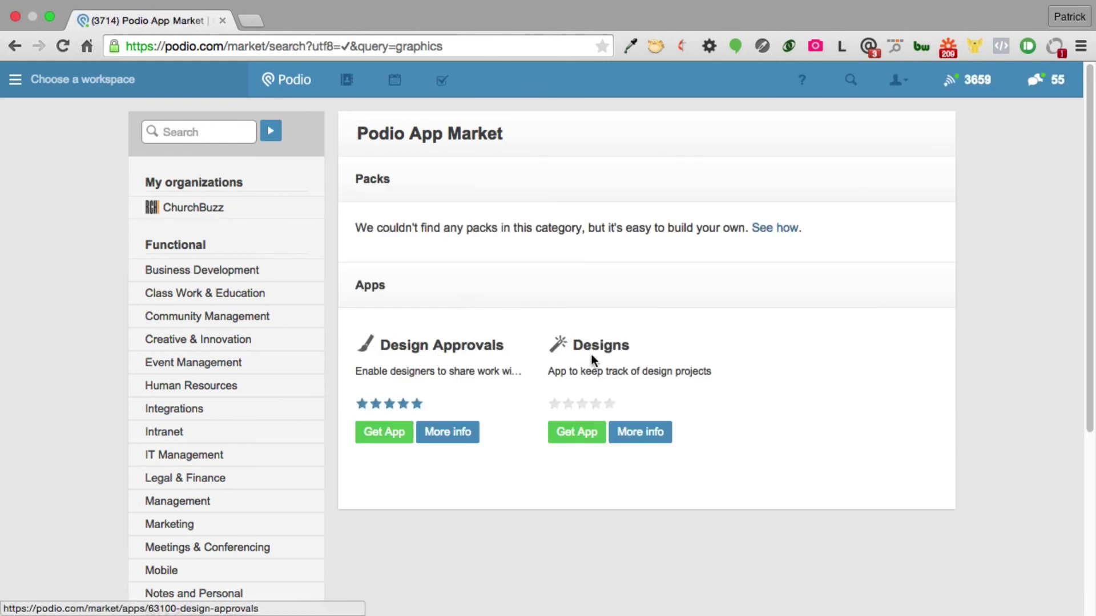
Install the Designs app together with its related Procedures app into Demo Workspace and open the Designs app there
{"action": "left_click", "coordinate": [580, 435]}
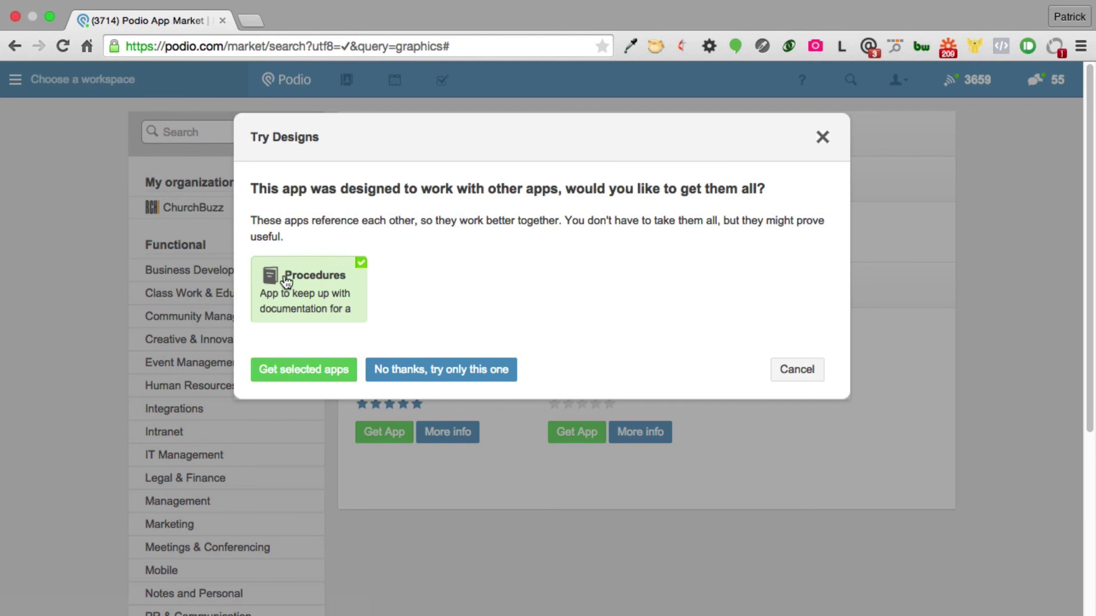
{"action": "left_click", "coordinate": [303, 371]}
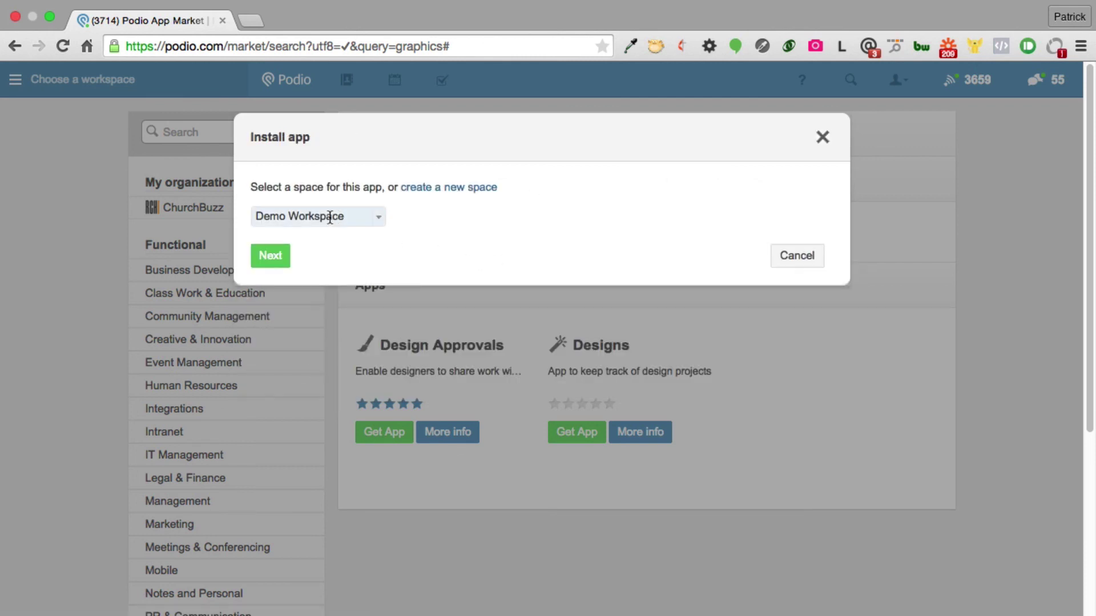
{"action": "left_click", "coordinate": [279, 256]}
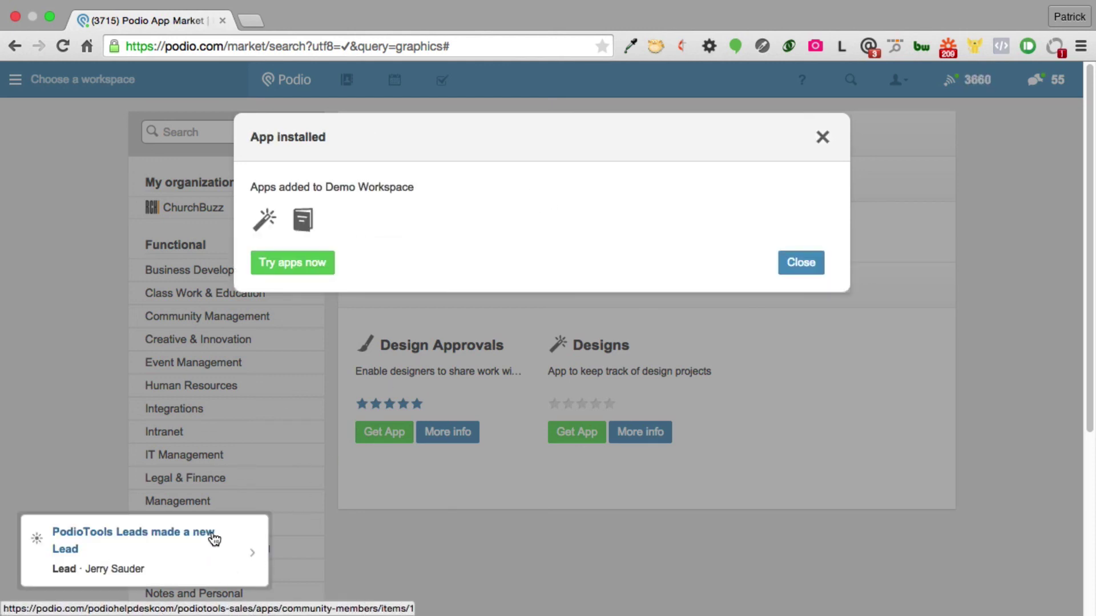
{"action": "left_click", "coordinate": [277, 263]}
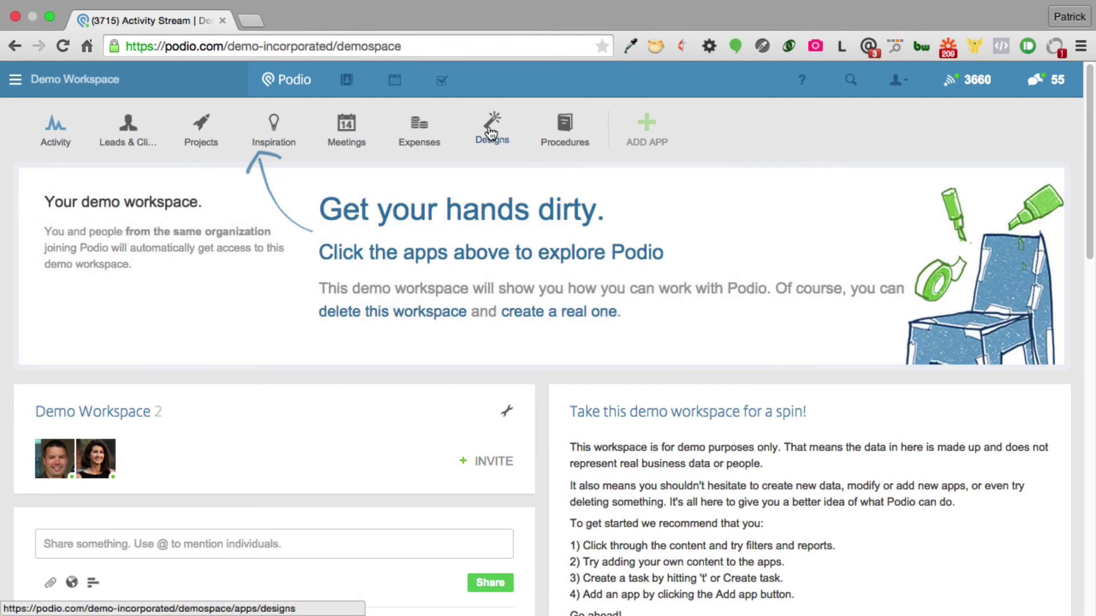
{"action": "left_click", "coordinate": [492, 122]}
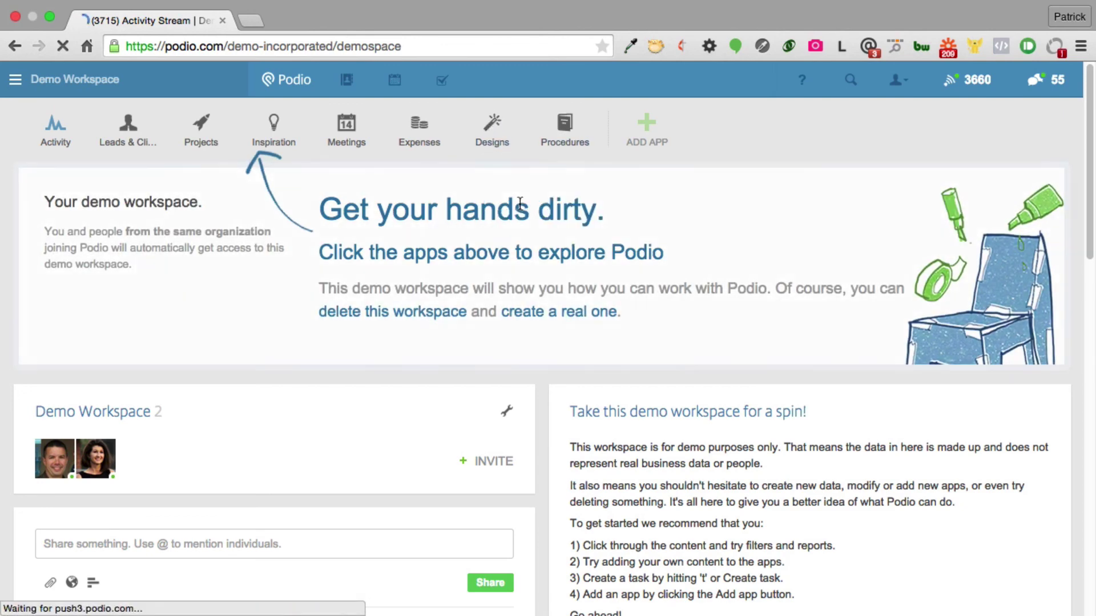